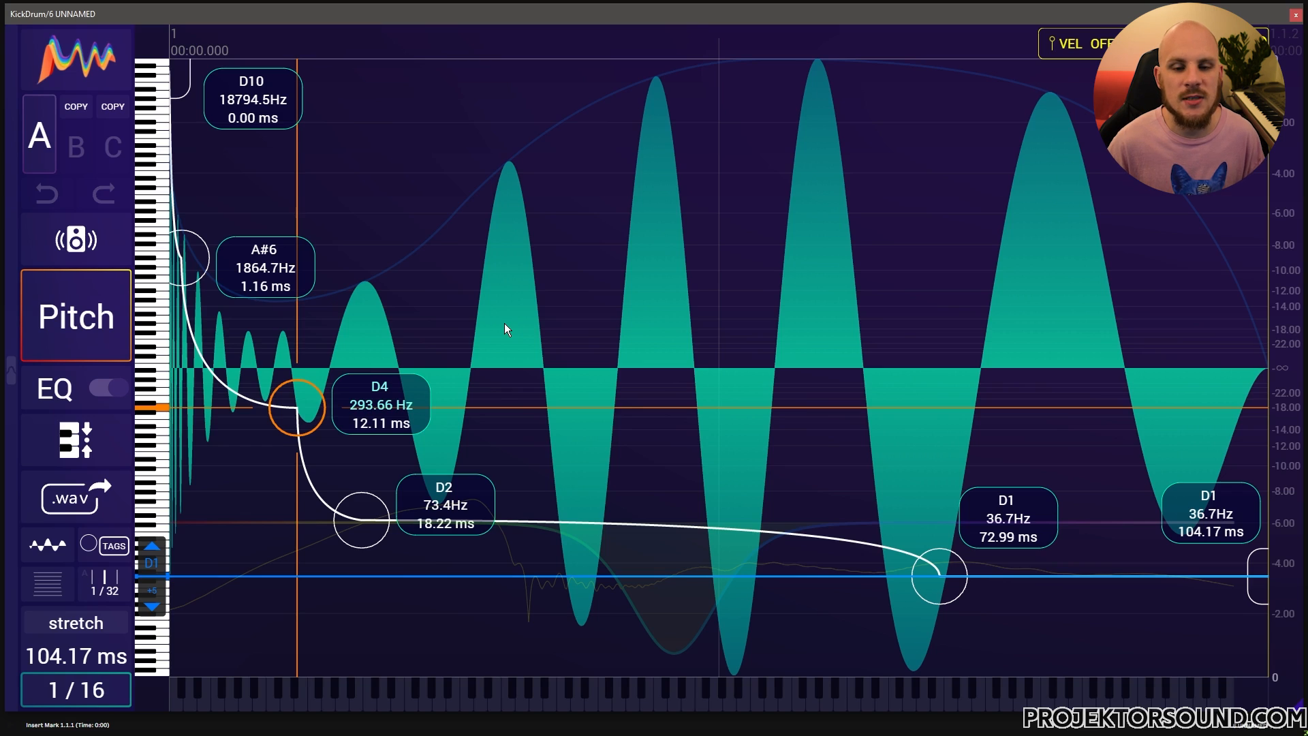
Step: Delete the pitch points at 12.11 ms and 18.22 ms and move the A#6 point to G#6 at 2.64 ms
double_click(300, 407)
double_click(365, 525)
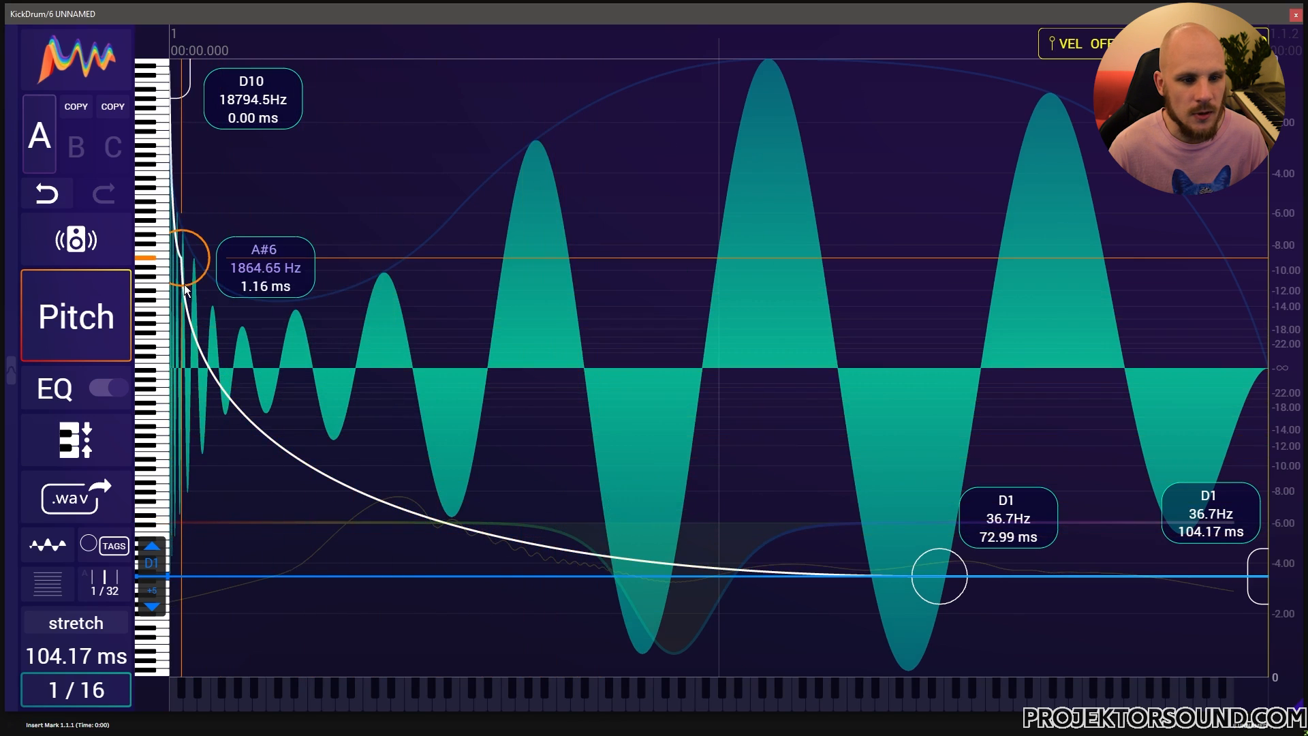
left_click_drag(184, 284, 203, 276)
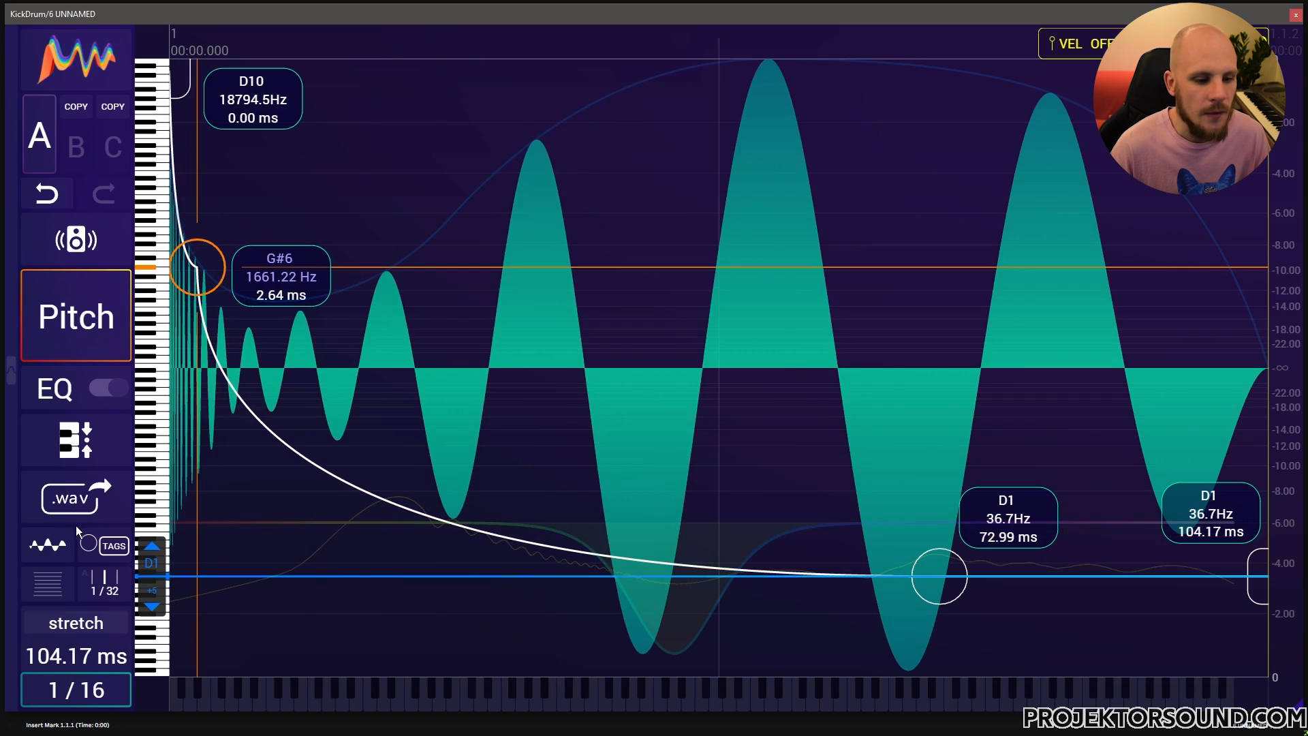
Step: Set the kick length to 1/8 and audition the stretched sound
left_click_drag(96, 690, 105, 677)
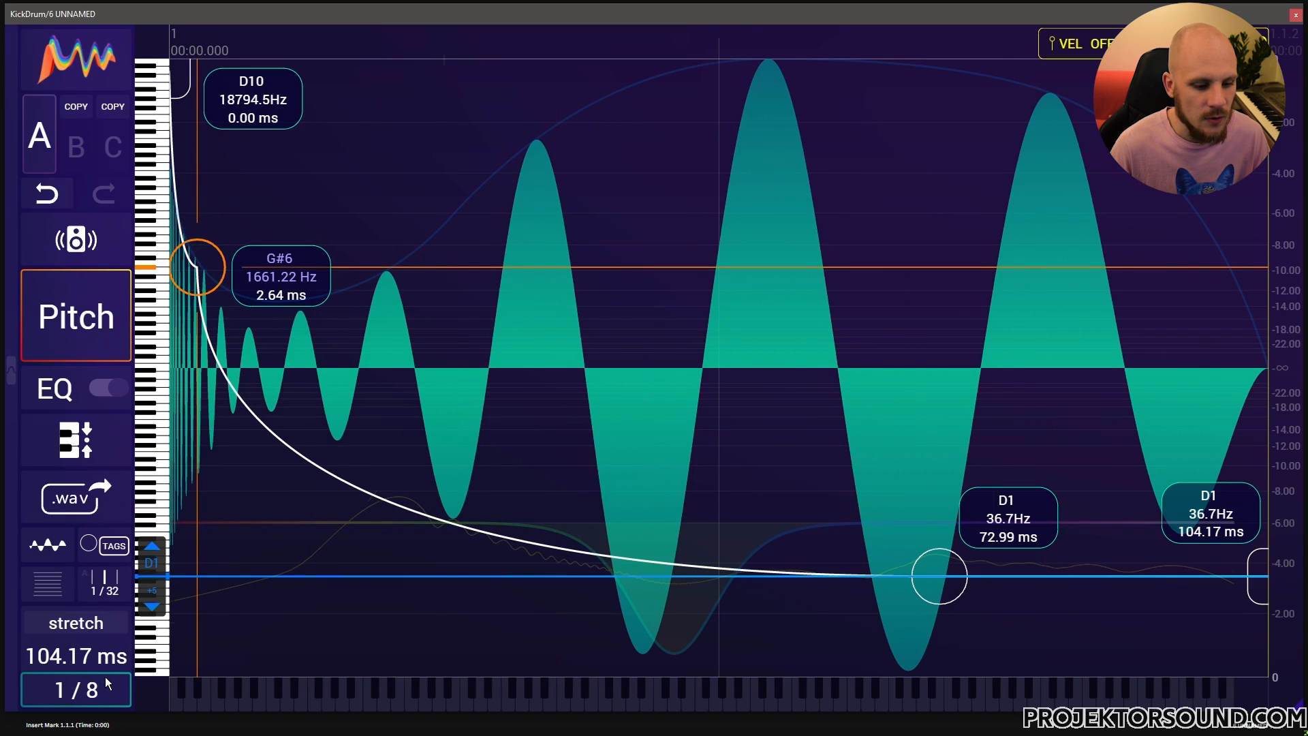
left_click(80, 243)
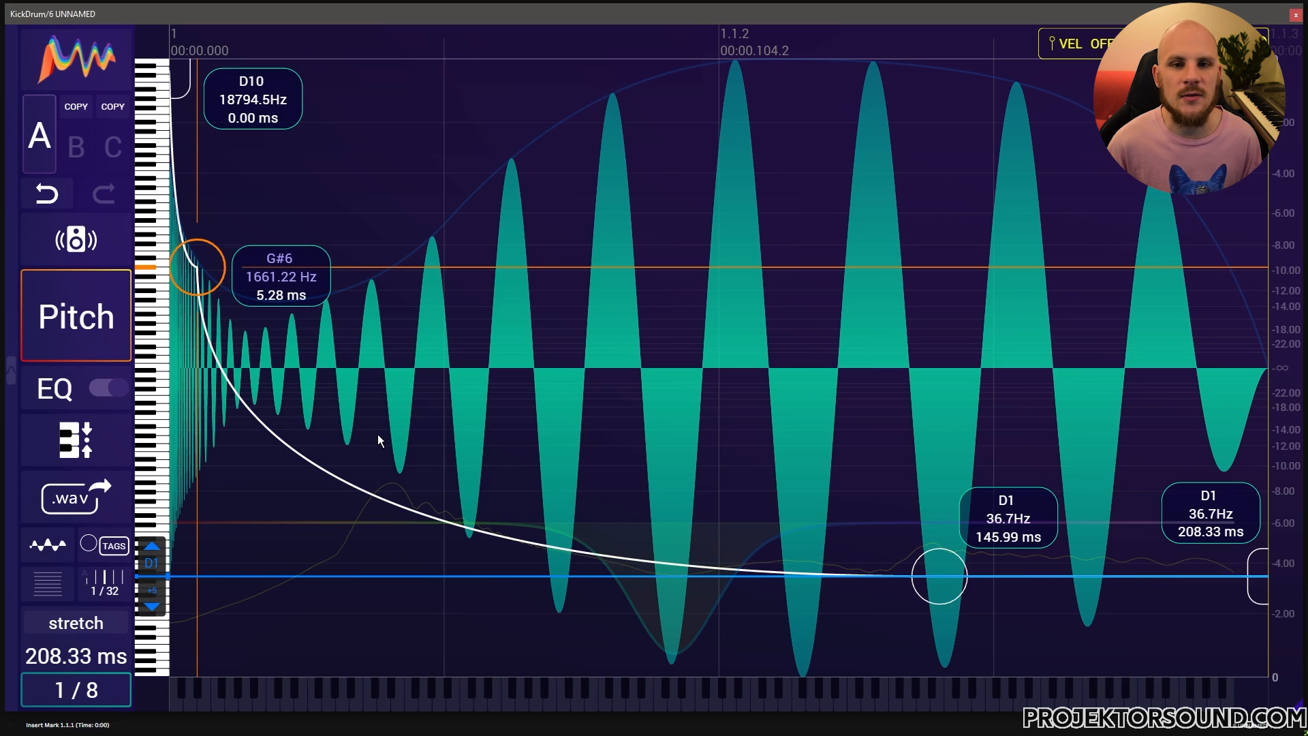
Step: Add a pitch point at G2 and 30.79 ms with straighter curves around it, and move the D1 point at 145.99 ms to about 104 ms
left_click(341, 483)
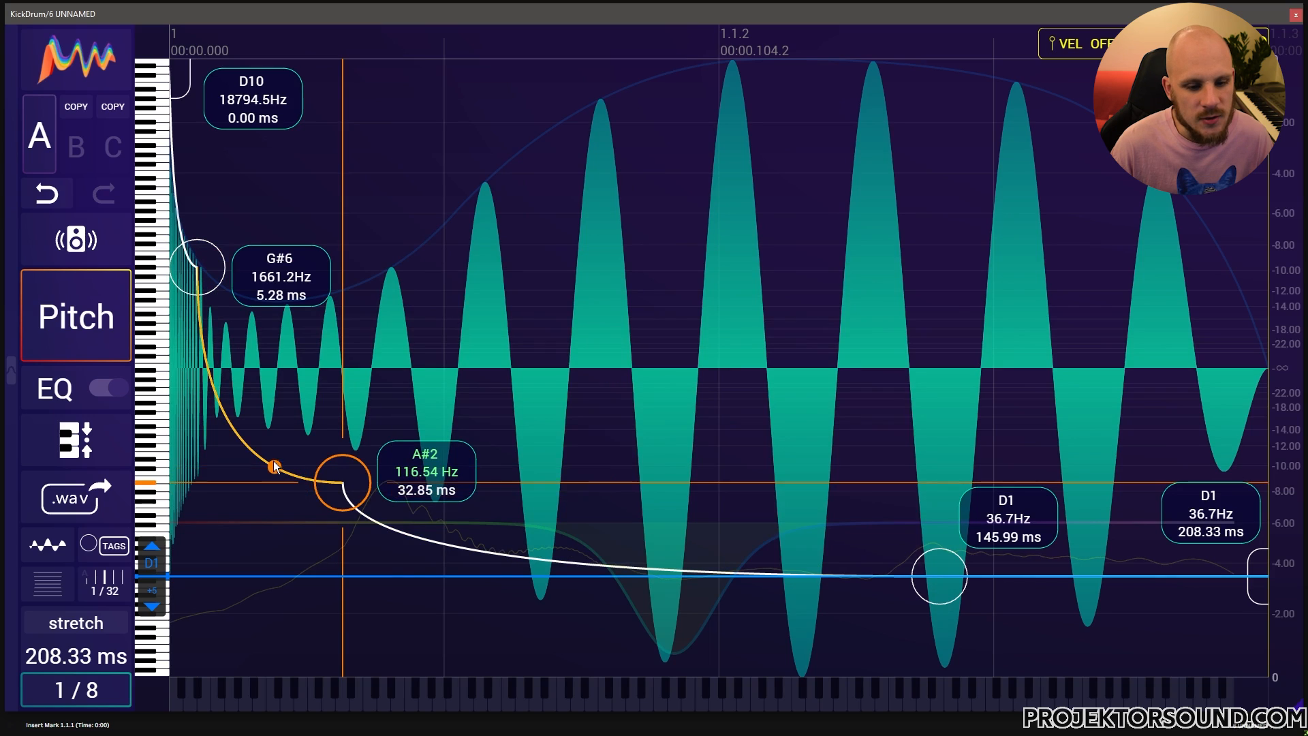
left_click_drag(258, 456, 308, 359)
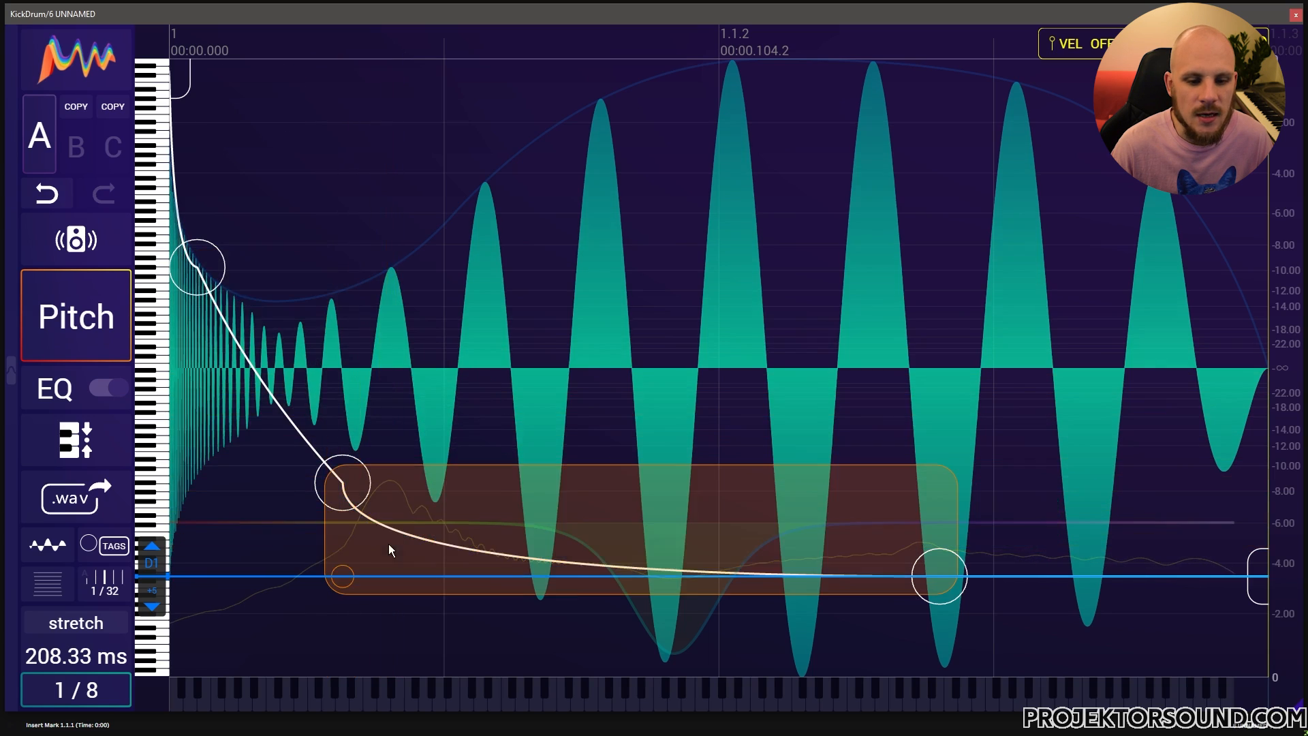
left_click_drag(388, 543, 428, 484)
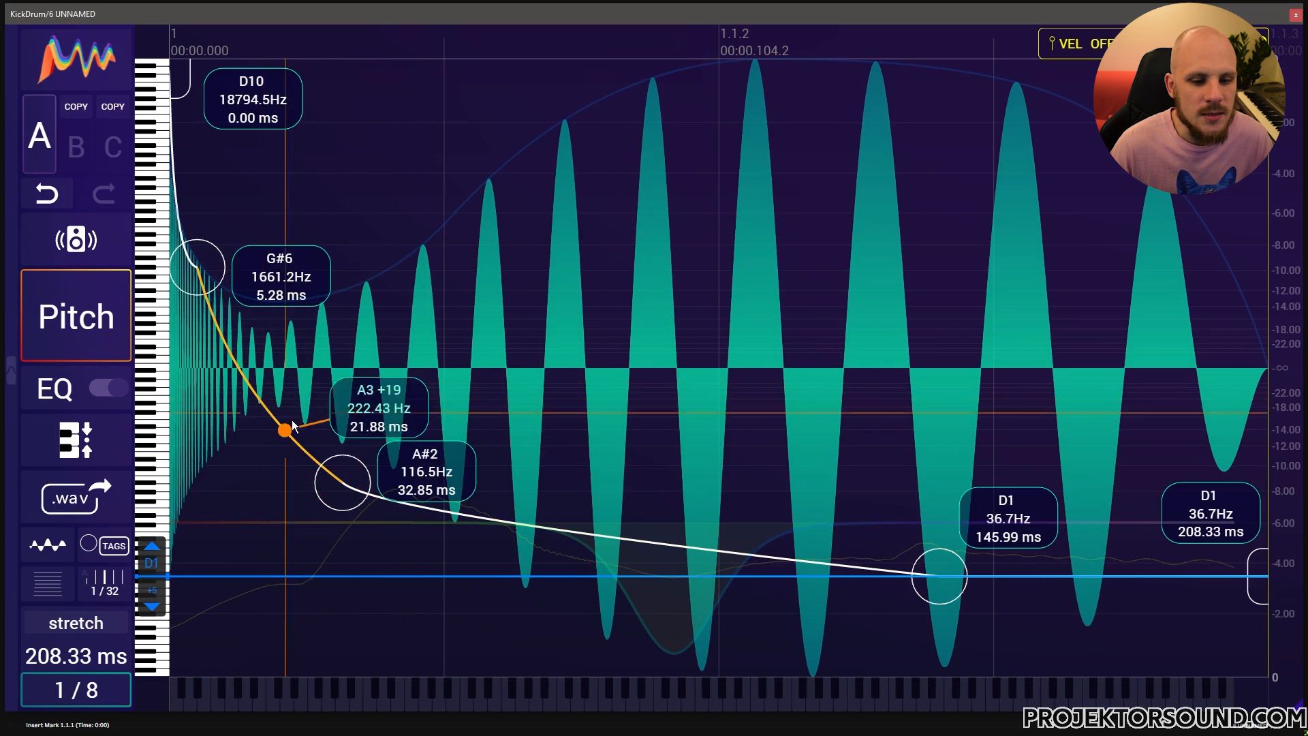
mouse_move(341, 481)
left_mouse_down()
mouse_move(339, 464)
mouse_move(327, 490)
left_mouse_up()
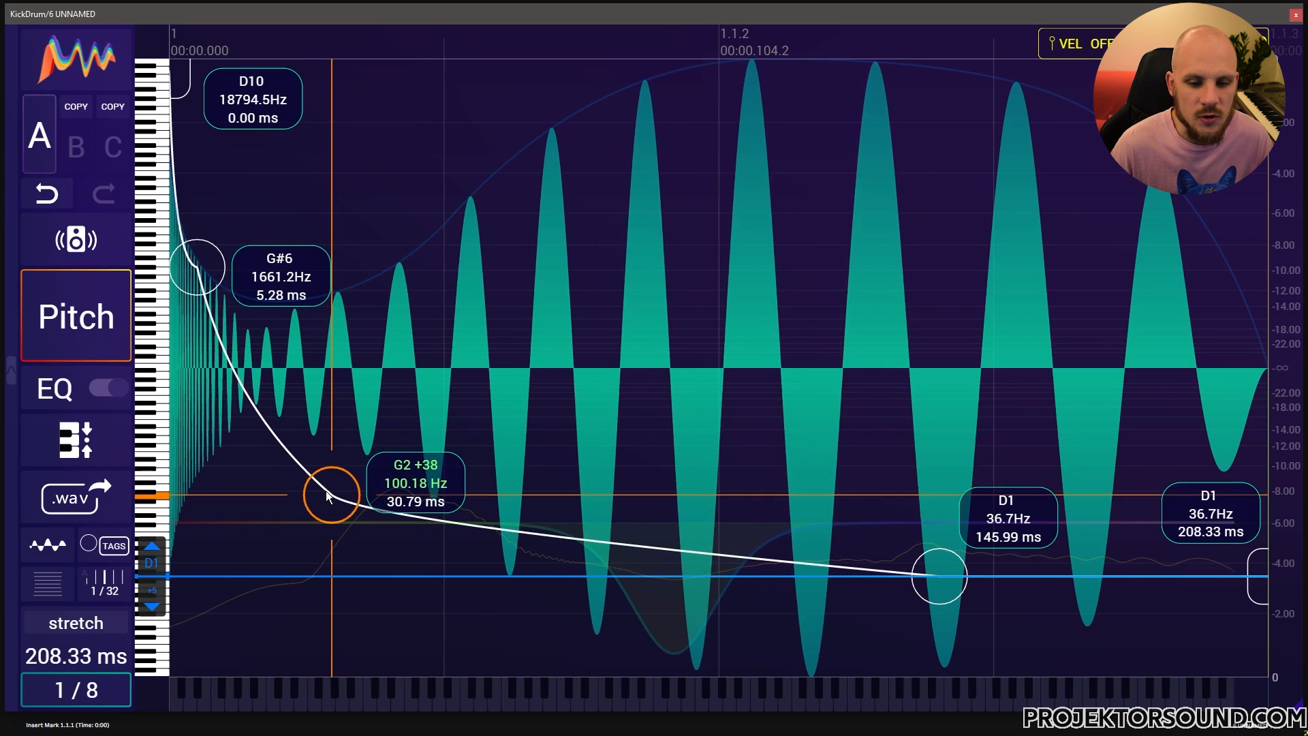
left_click(930, 576)
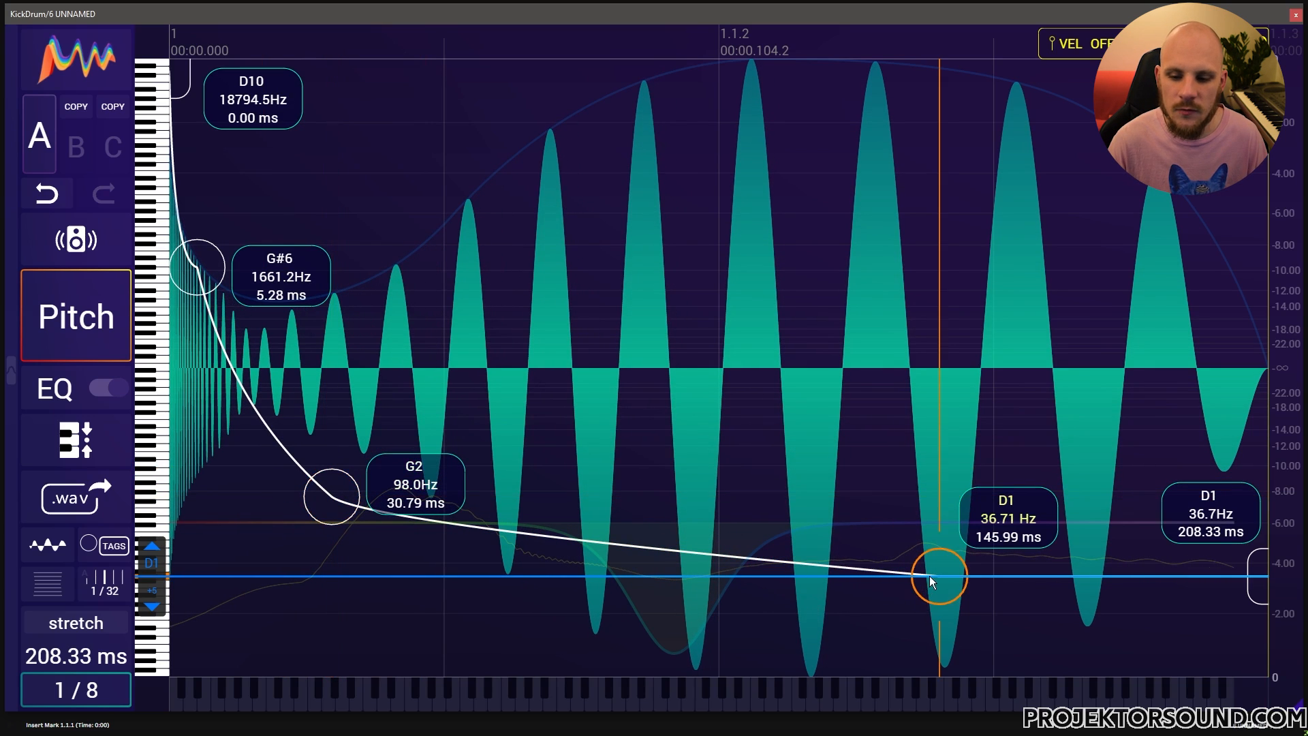
left_click_drag(937, 575, 715, 575)
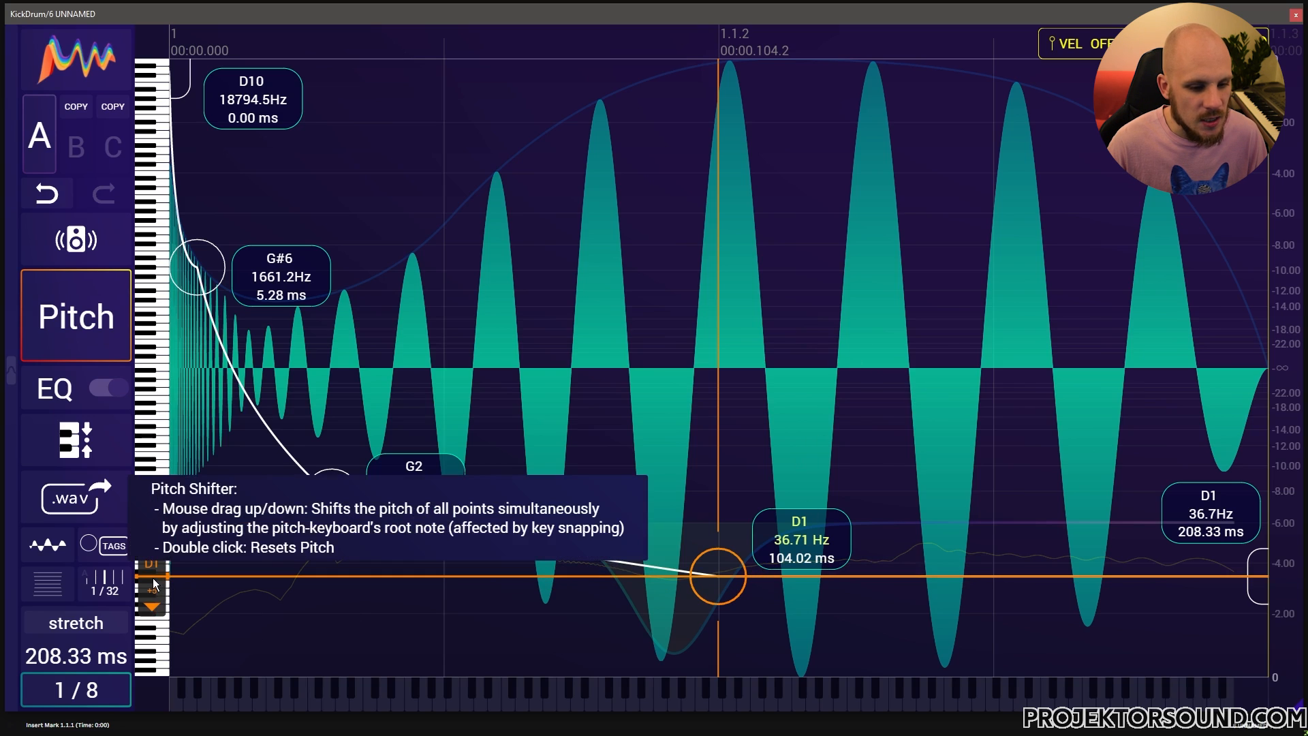
Step: Shift all pitch points to root note F1, audition the kick, and raise the root note to A#1
left_click_drag(152, 578, 150, 590)
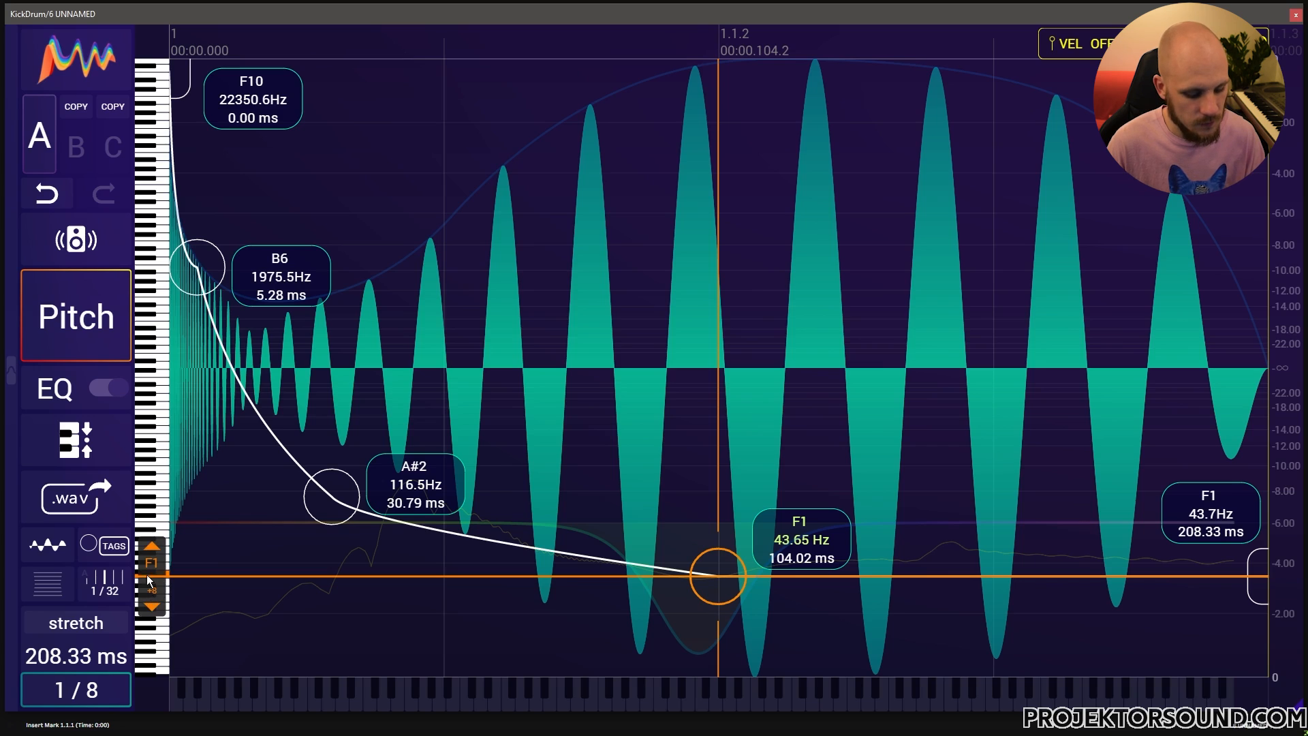
left_click(68, 249)
left_click(68, 249)
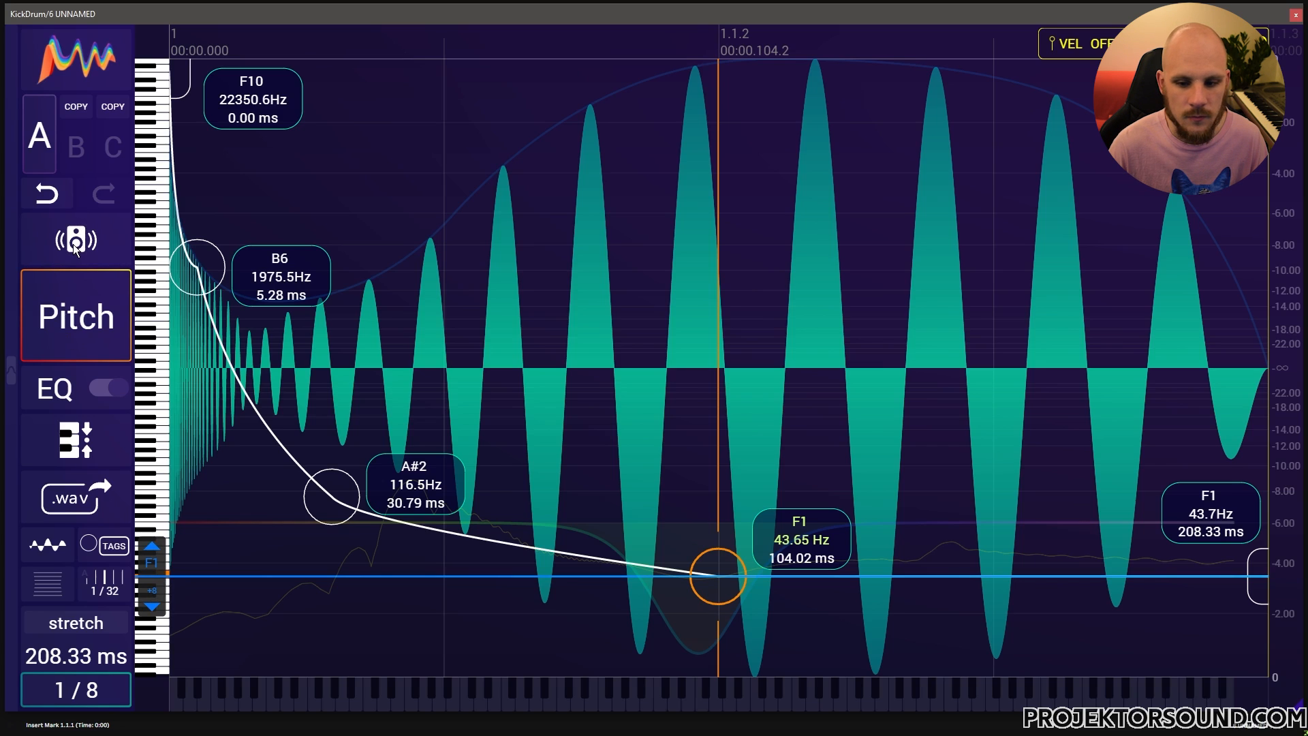
left_click(68, 249)
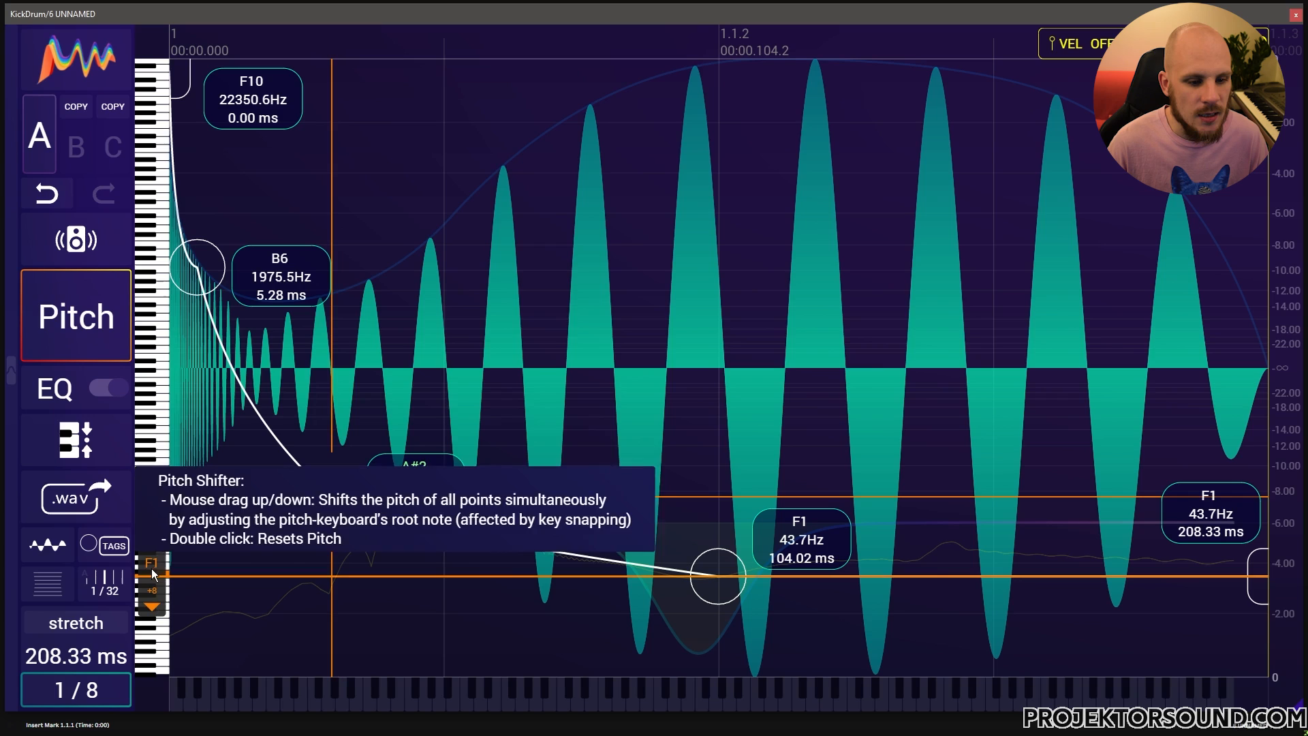
mouse_move(153, 570)
left_mouse_down()
mouse_move(151, 583)
mouse_move(163, 555)
mouse_move(152, 594)
left_mouse_up()
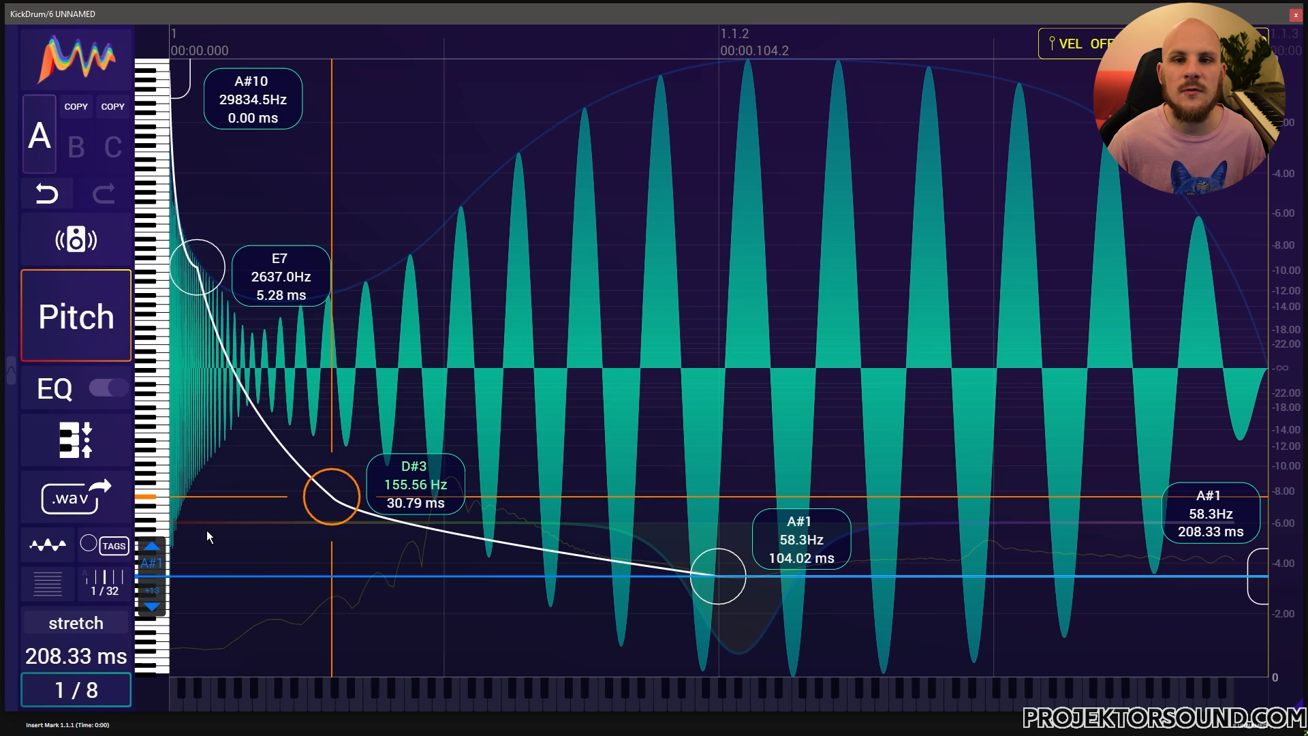
Step: Hide the point tags and display the waveform as an unfilled line
left_click(99, 548)
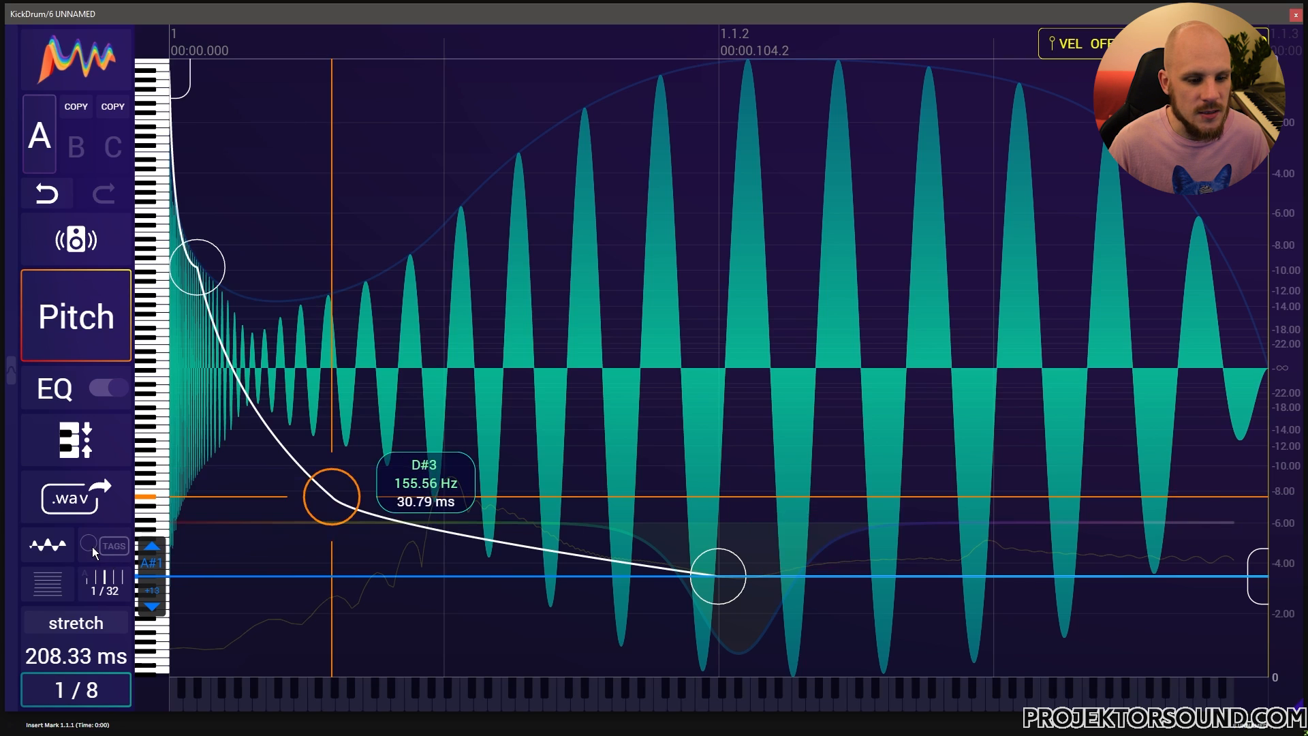
left_click(92, 547)
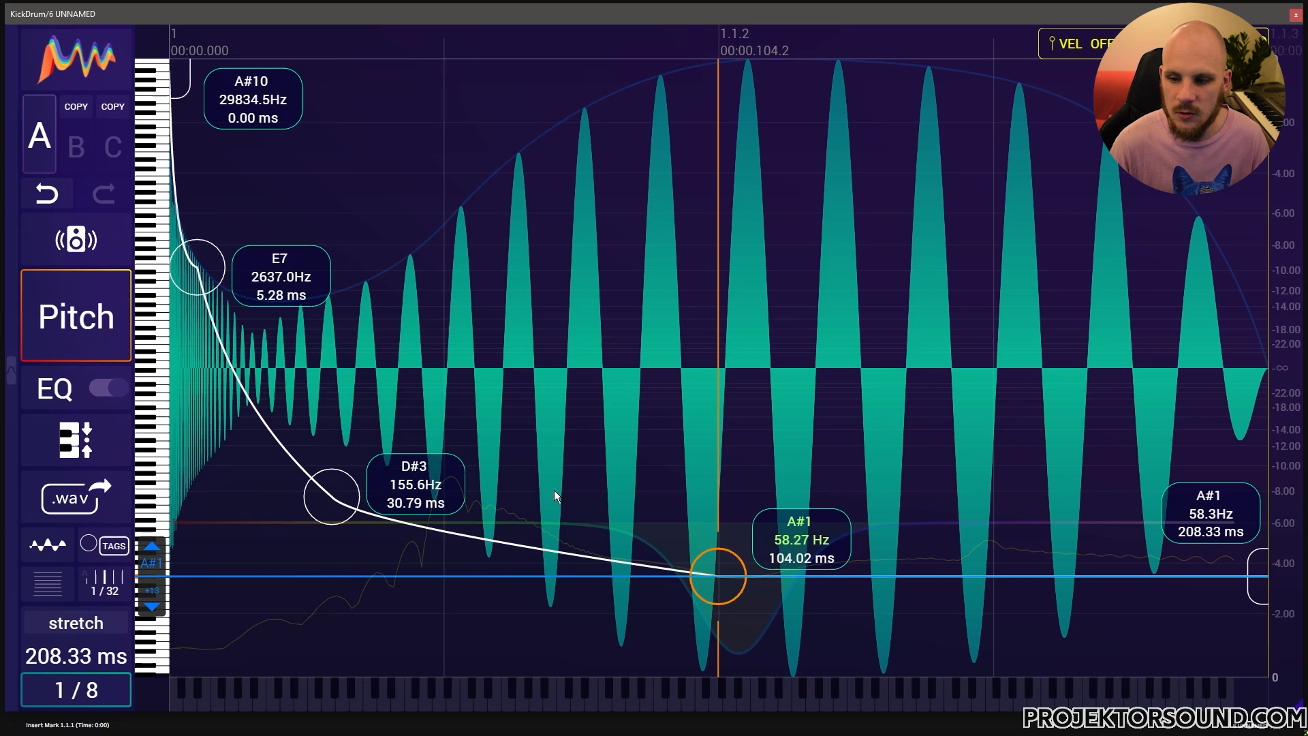
left_click(91, 546)
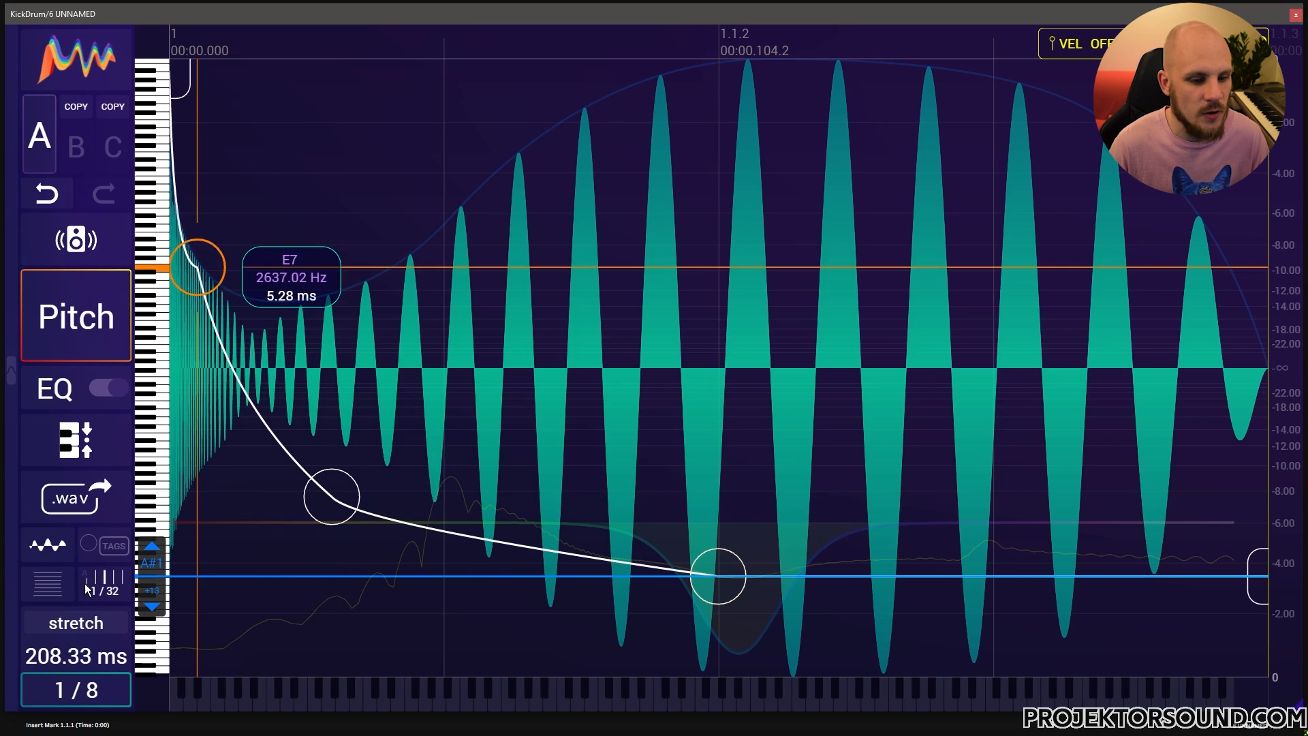
left_click(48, 546)
Step: Show the gain envelope with the EQ, compare the sound with and without it, and leave the EQ off
left_click(59, 409)
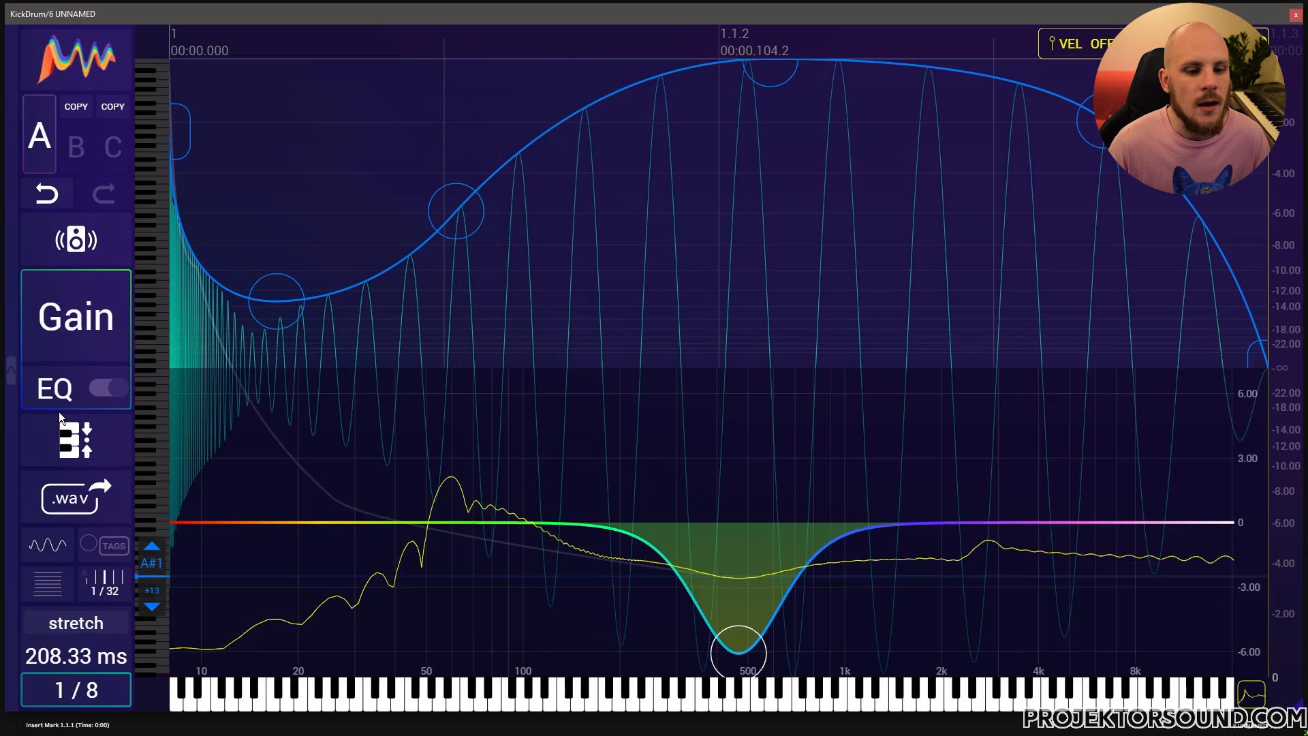
left_click(108, 390)
left_click(107, 391)
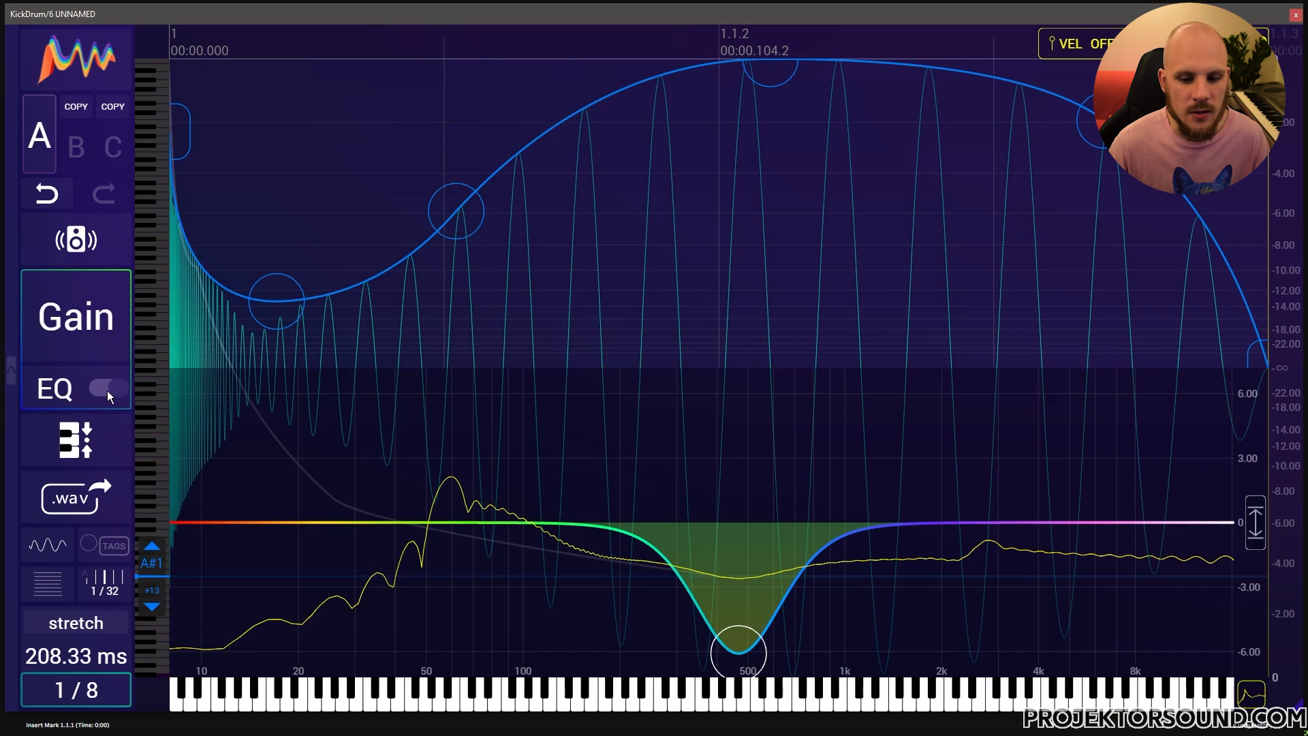
left_click(107, 390)
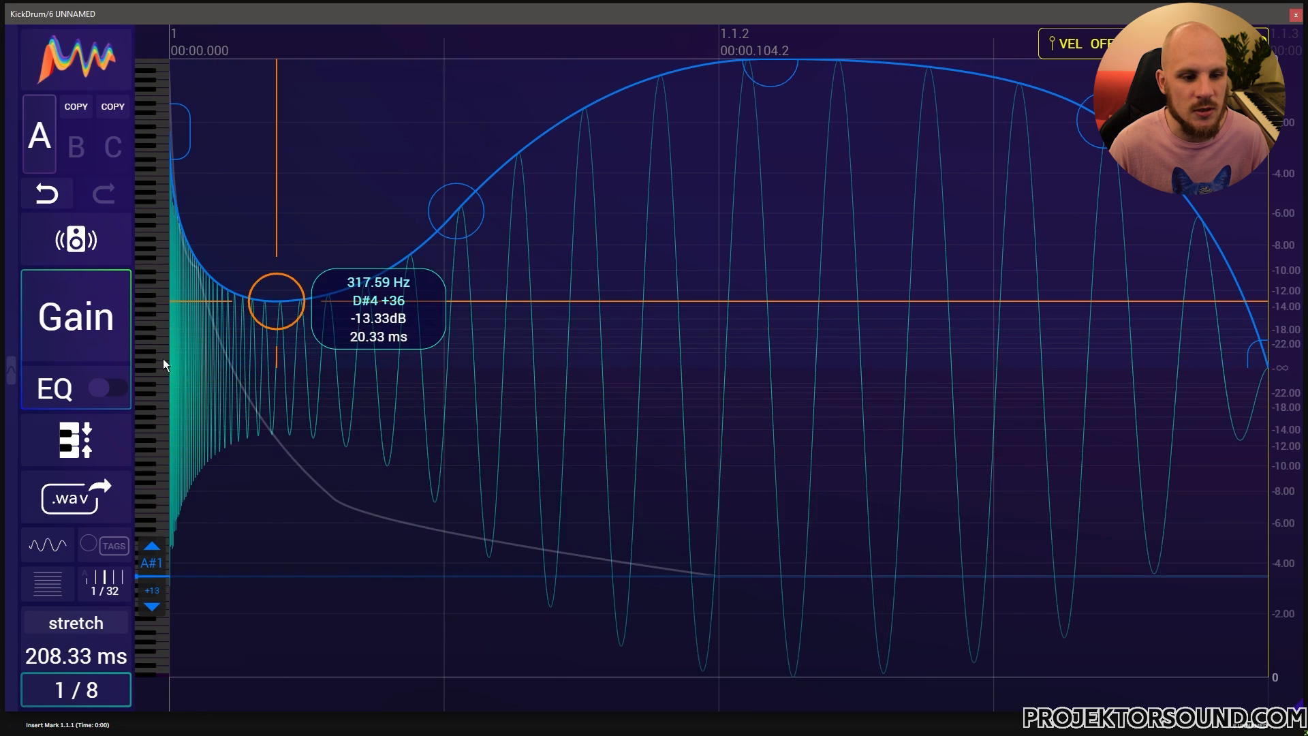
left_click(107, 387)
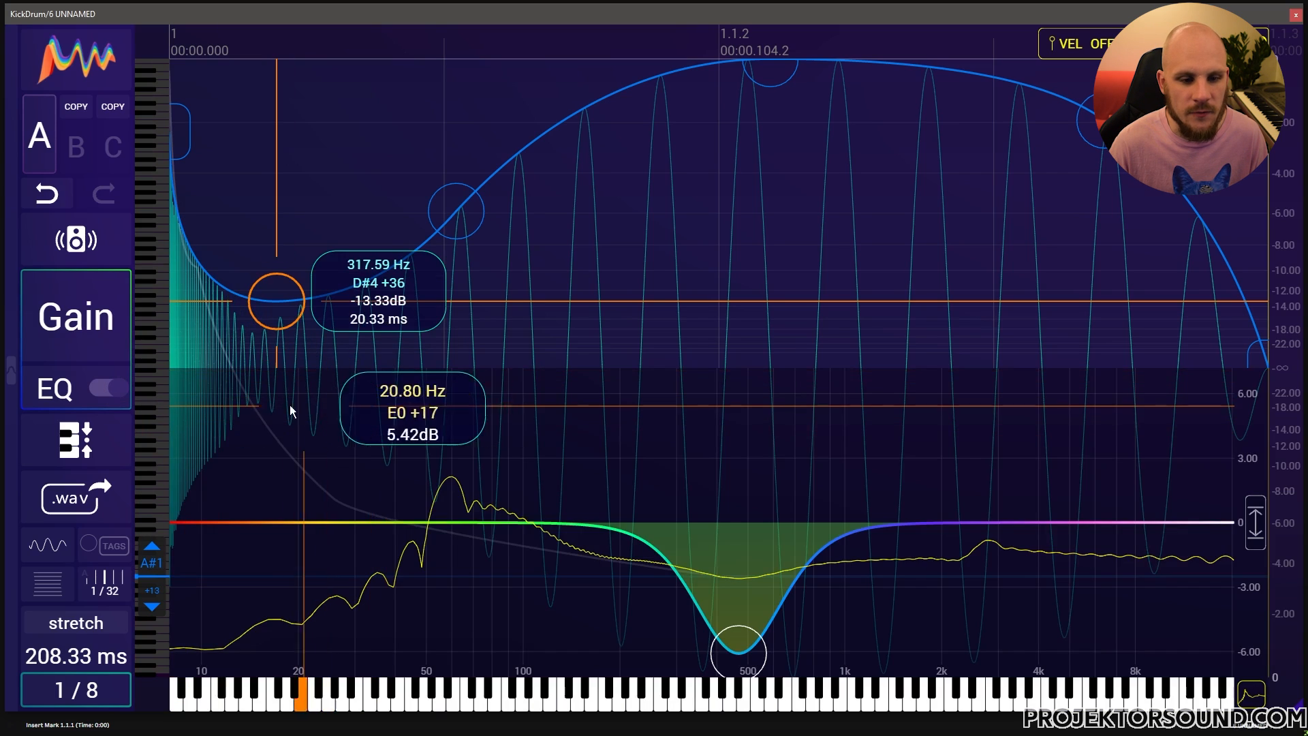
left_click(99, 383)
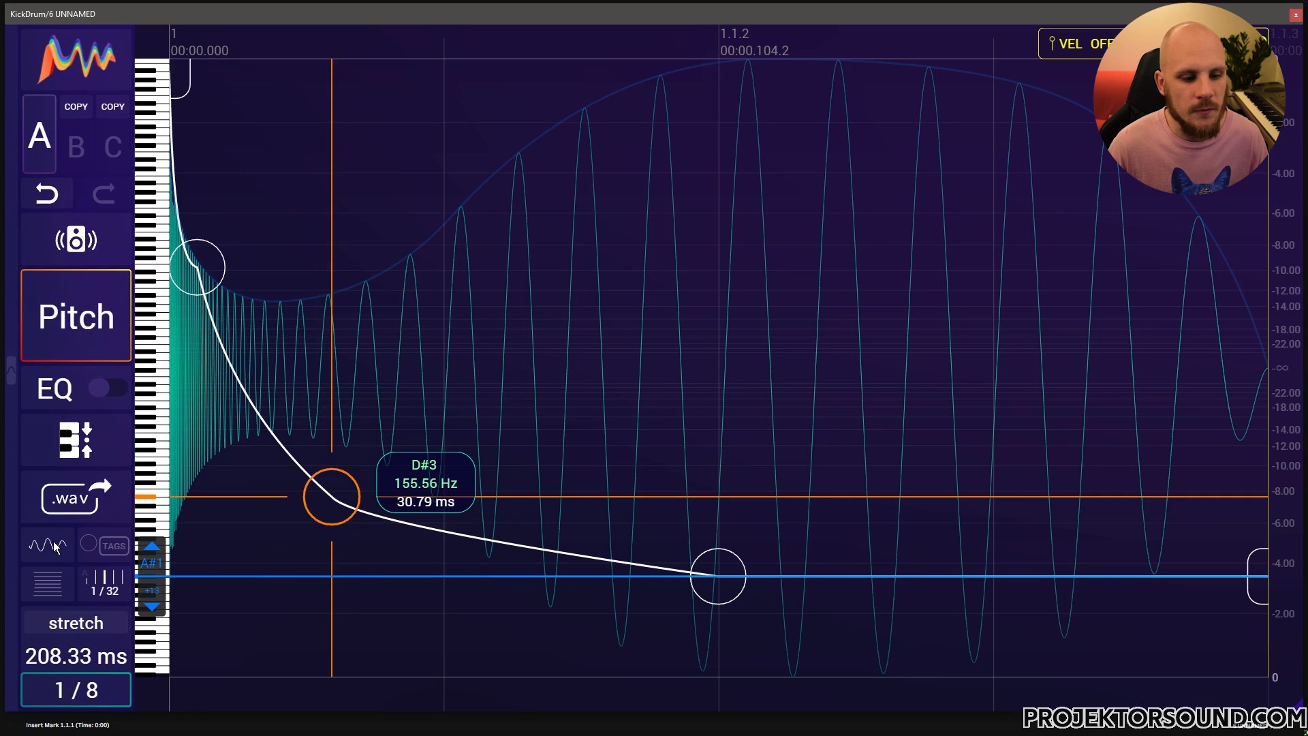
Step: Compare the filled and line waveform displays and examine a single cycle of the kick's body up close
left_click(56, 547)
left_click(54, 547)
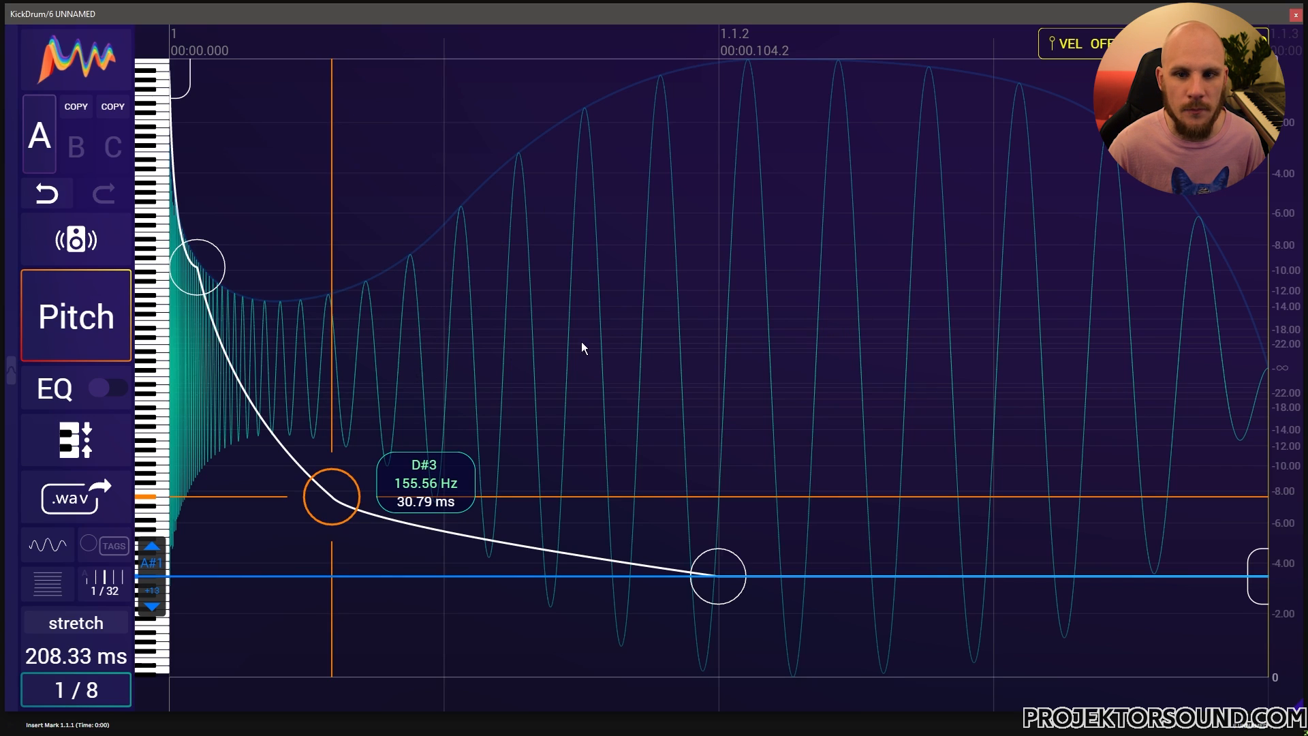
scroll(402, 344, "up", 5)
mouse_move(403, 341)
left_mouse_down()
mouse_move(394, 451)
mouse_move(436, 166)
mouse_move(417, 340)
mouse_move(467, 185)
mouse_move(462, 233)
mouse_move(421, 191)
mouse_move(420, 258)
mouse_move(426, 240)
mouse_move(393, 293)
mouse_move(391, 429)
mouse_move(438, 441)
mouse_move(745, 373)
mouse_move(574, 241)
mouse_move(551, 163)
left_mouse_up()
left_click_drag(553, 337, 525, 448)
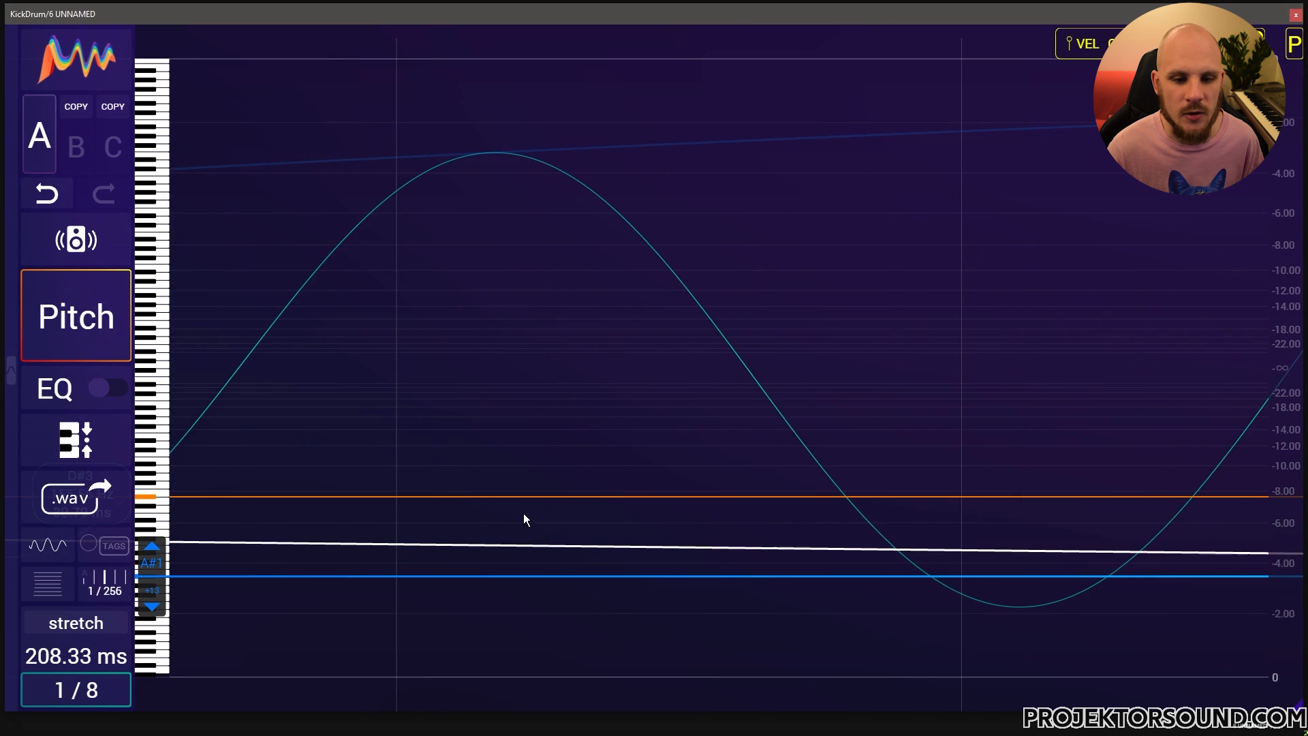
left_click_drag(523, 513, 533, 87)
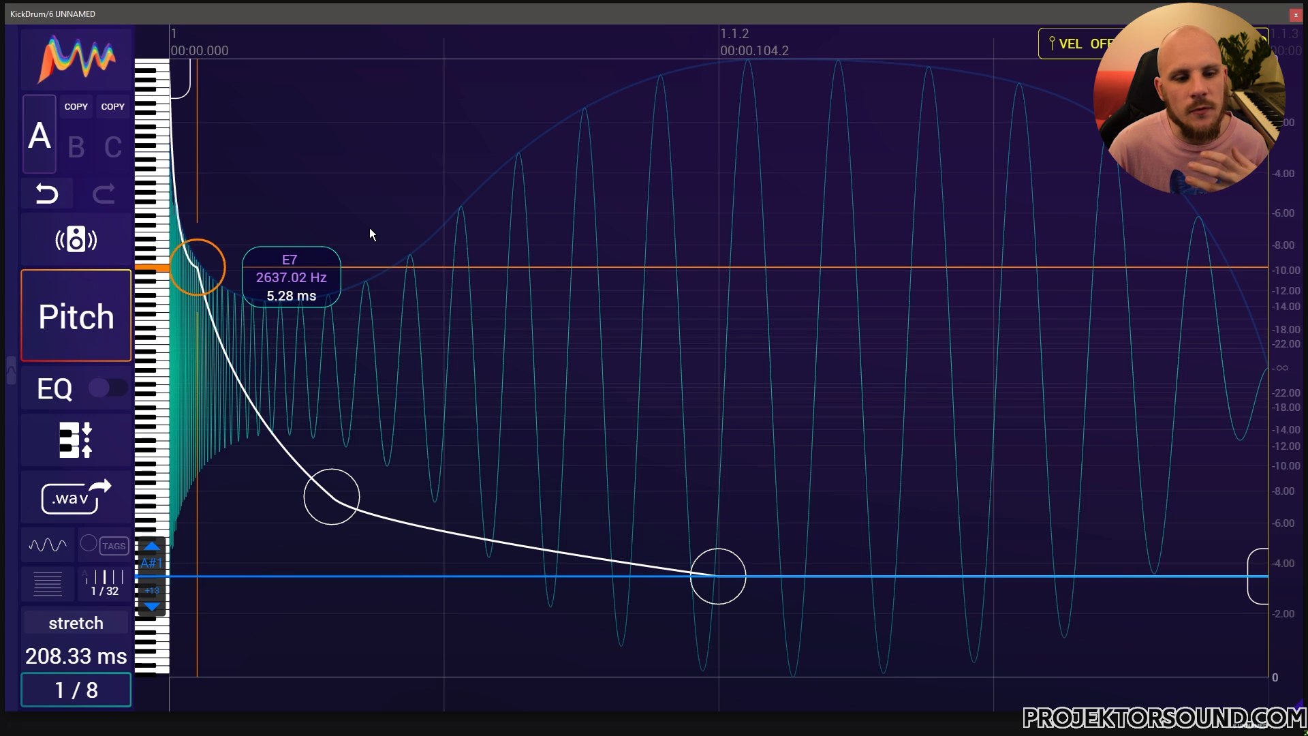
Step: Audition the kick, straighten the opening pitch segment, and move the E7 point to F#7 at 0.76 ms
left_click(95, 242)
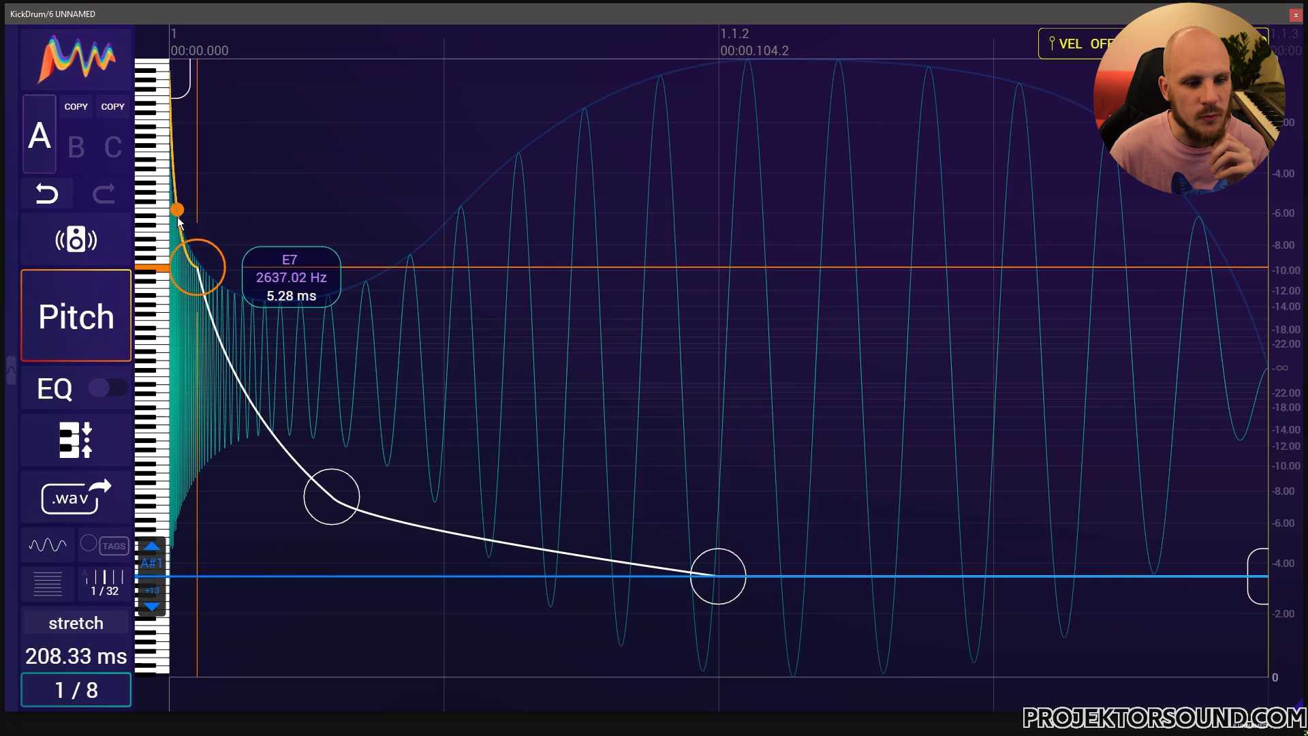
left_click_drag(177, 217, 184, 122)
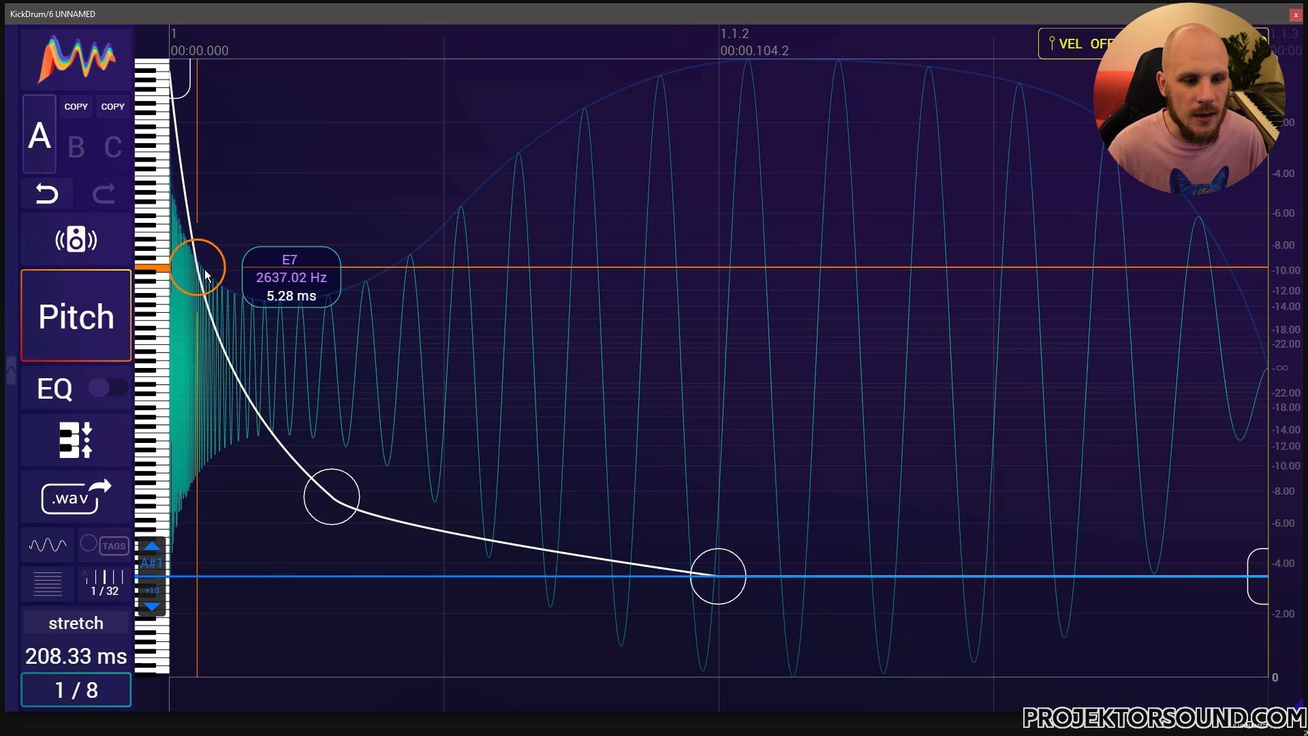
left_click_drag(237, 326, 661, 427)
left_click_drag(423, 338, 466, 415)
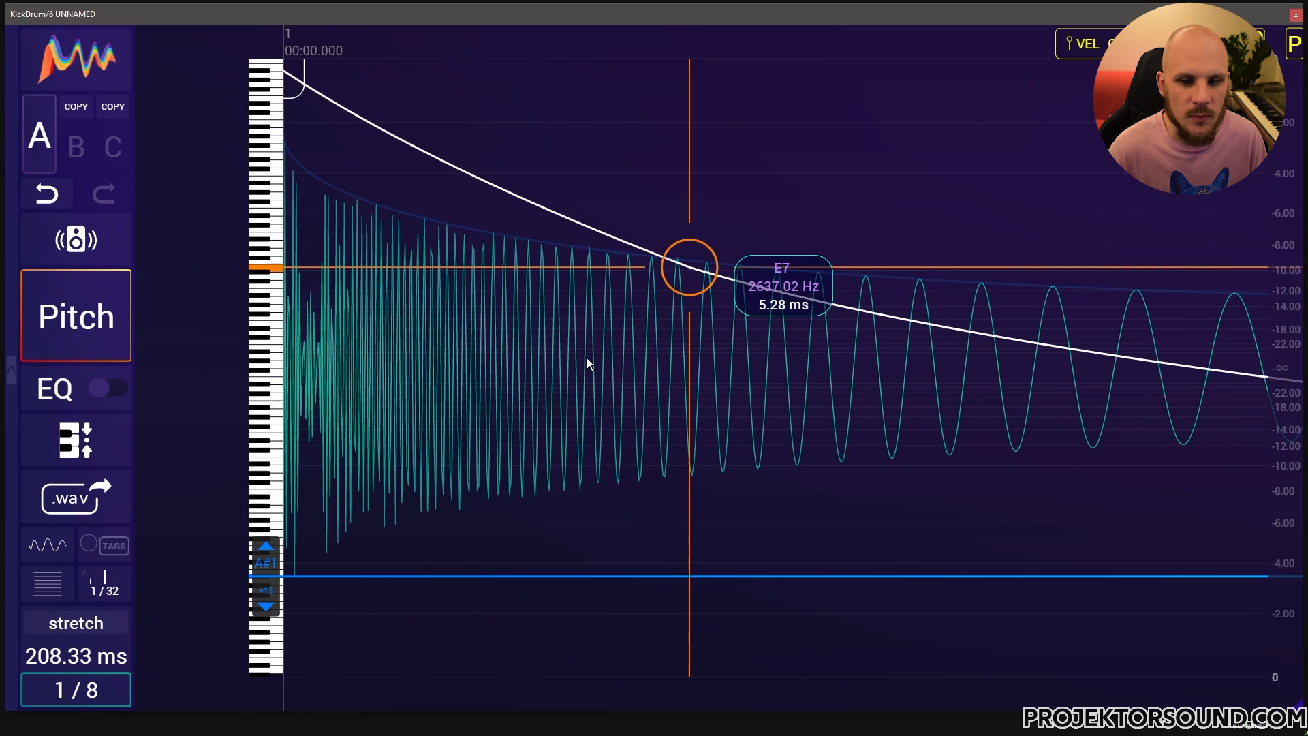
left_click_drag(688, 283, 335, 254)
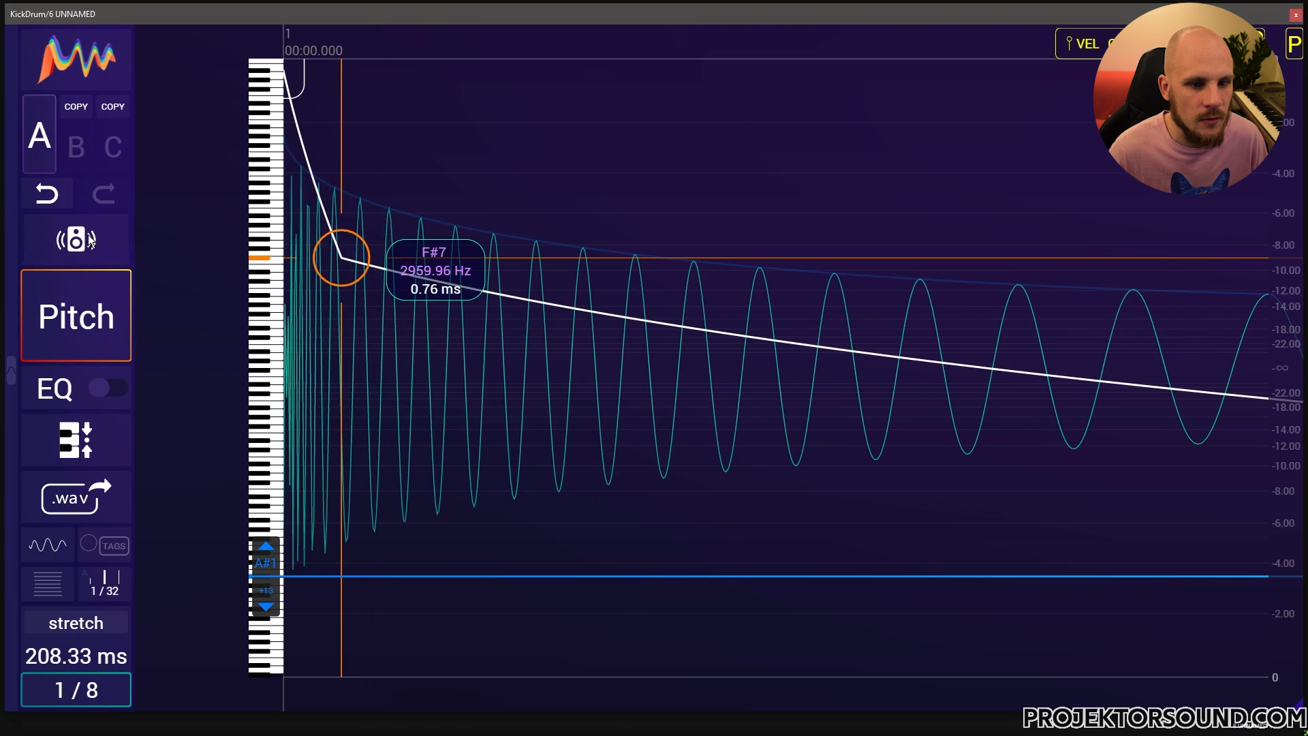
Step: Bend the opening pitch segment slightly inward and curve the segment after the F#7 point downward for a faster drop
left_click_drag(307, 176, 310, 211)
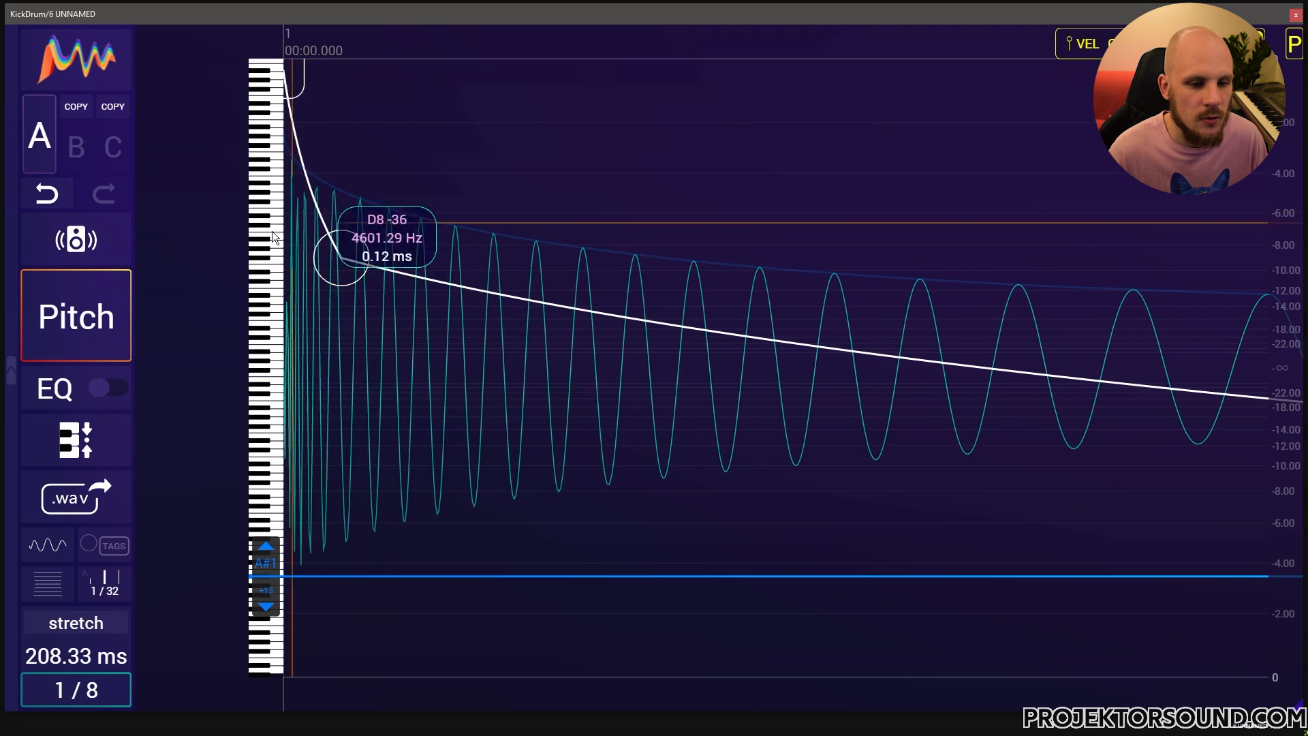
left_click_drag(496, 297, 524, 350)
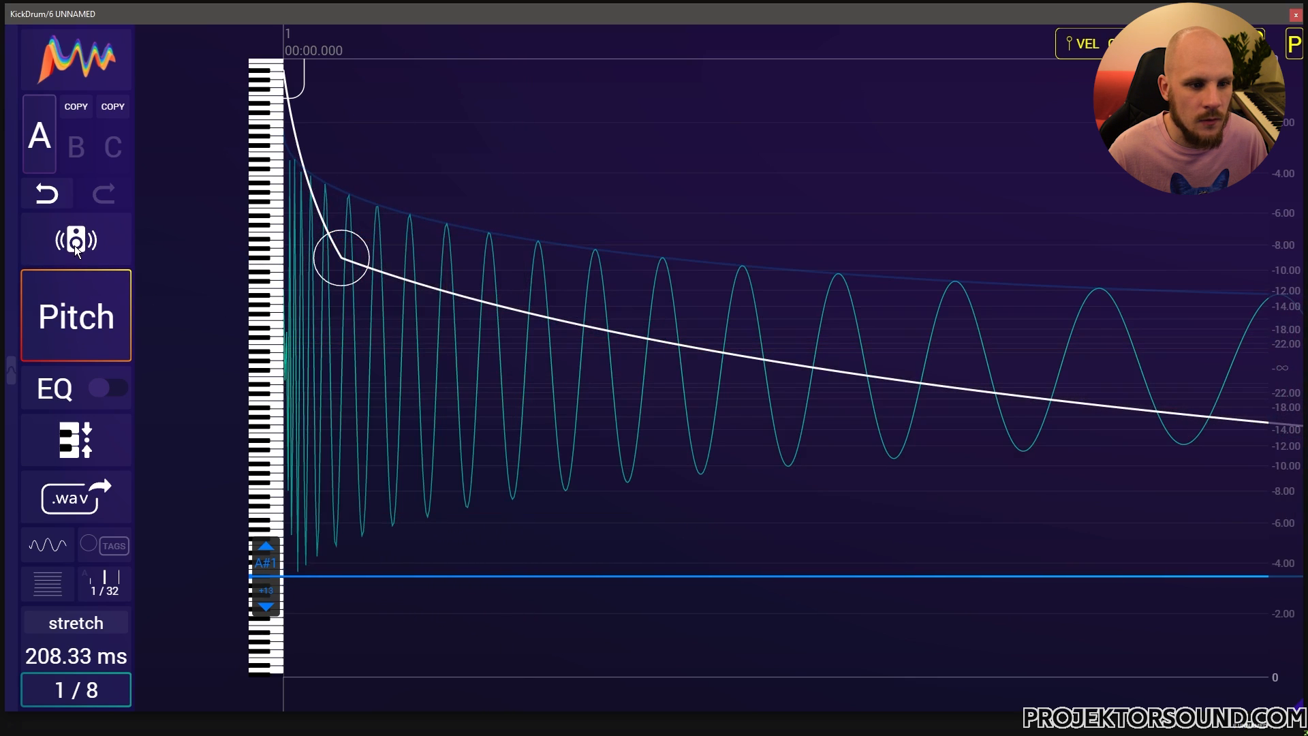
left_click_drag(529, 306, 512, 354)
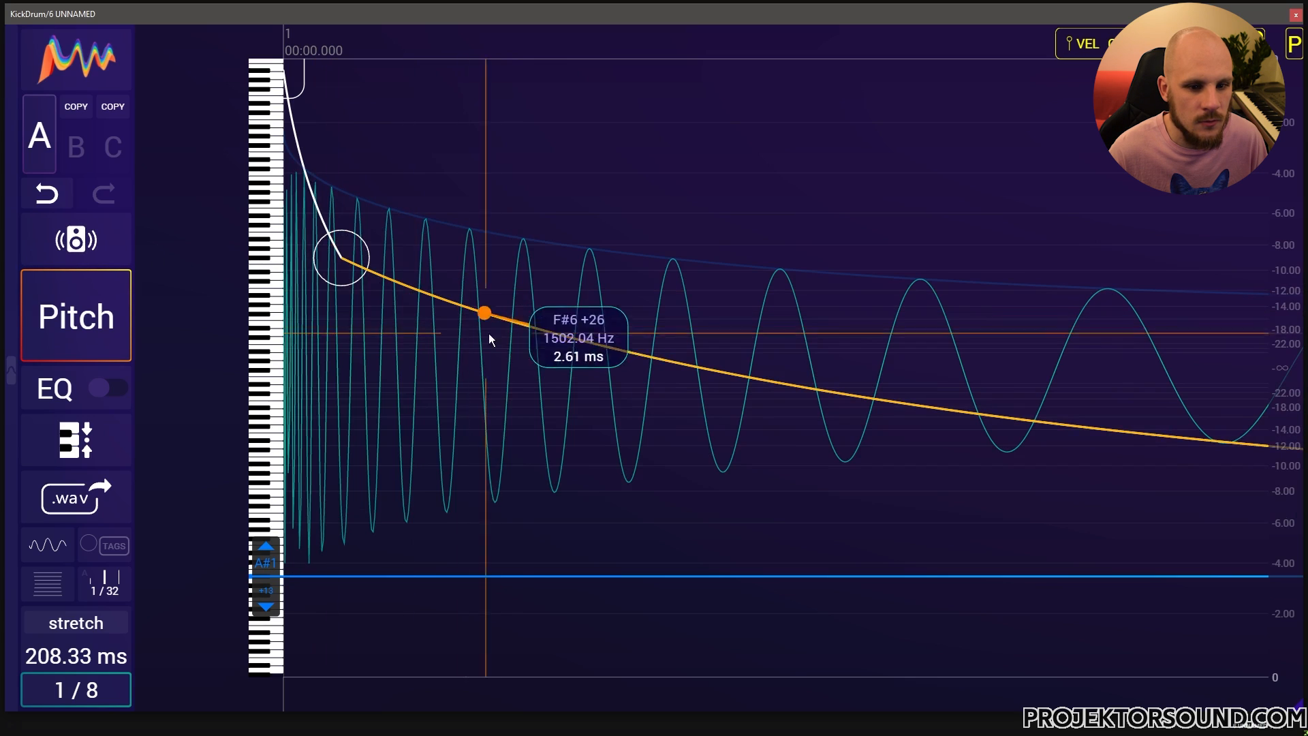
left_click_drag(456, 364, 272, 389)
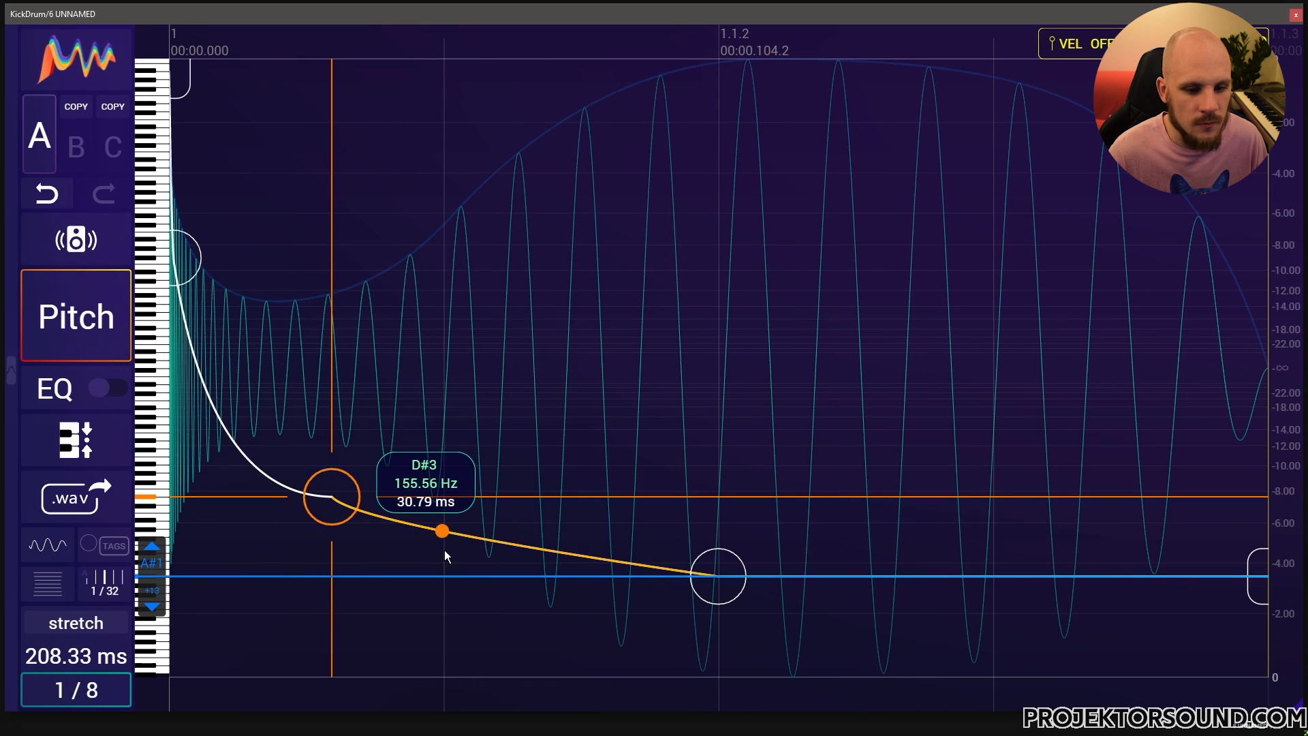
Step: Curve the pitch segment between the D#3 and A#1 points downward so the pitch settles sooner
scroll(452, 538, "up", 1)
scroll(452, 542, "down", 1)
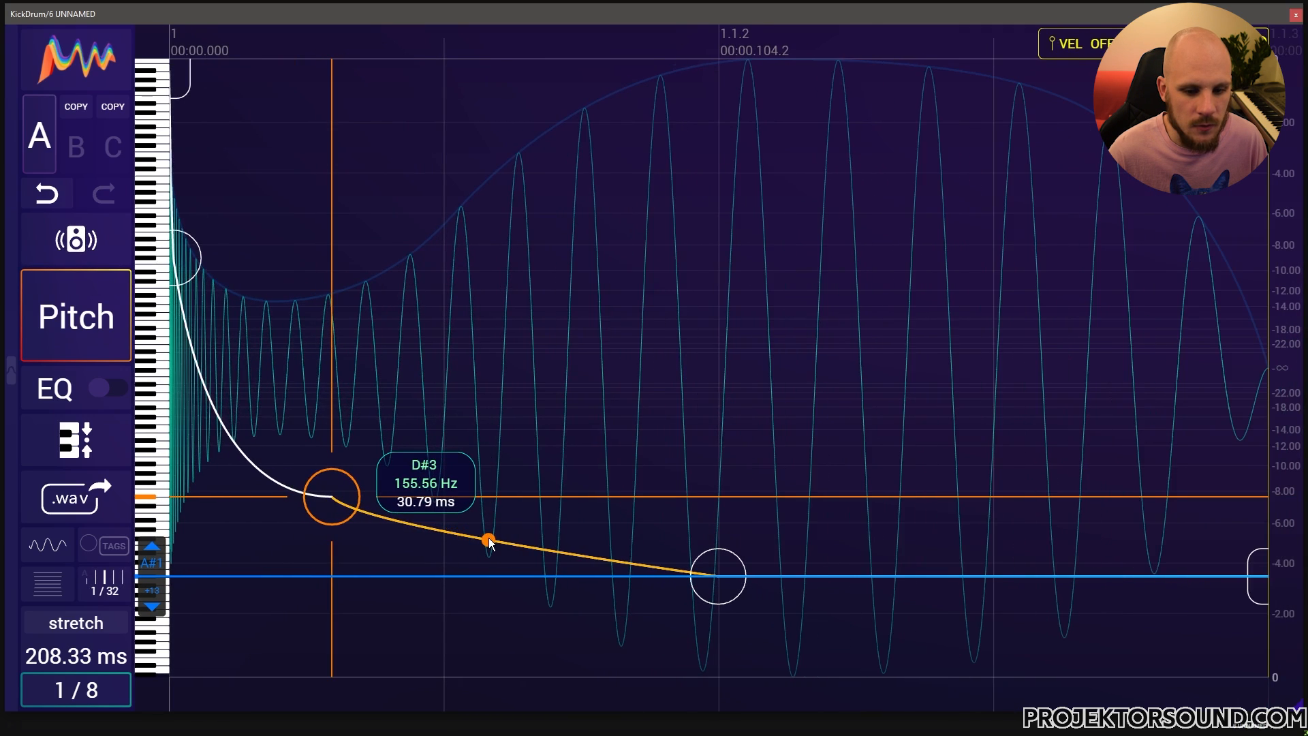
left_click_drag(489, 538, 480, 561)
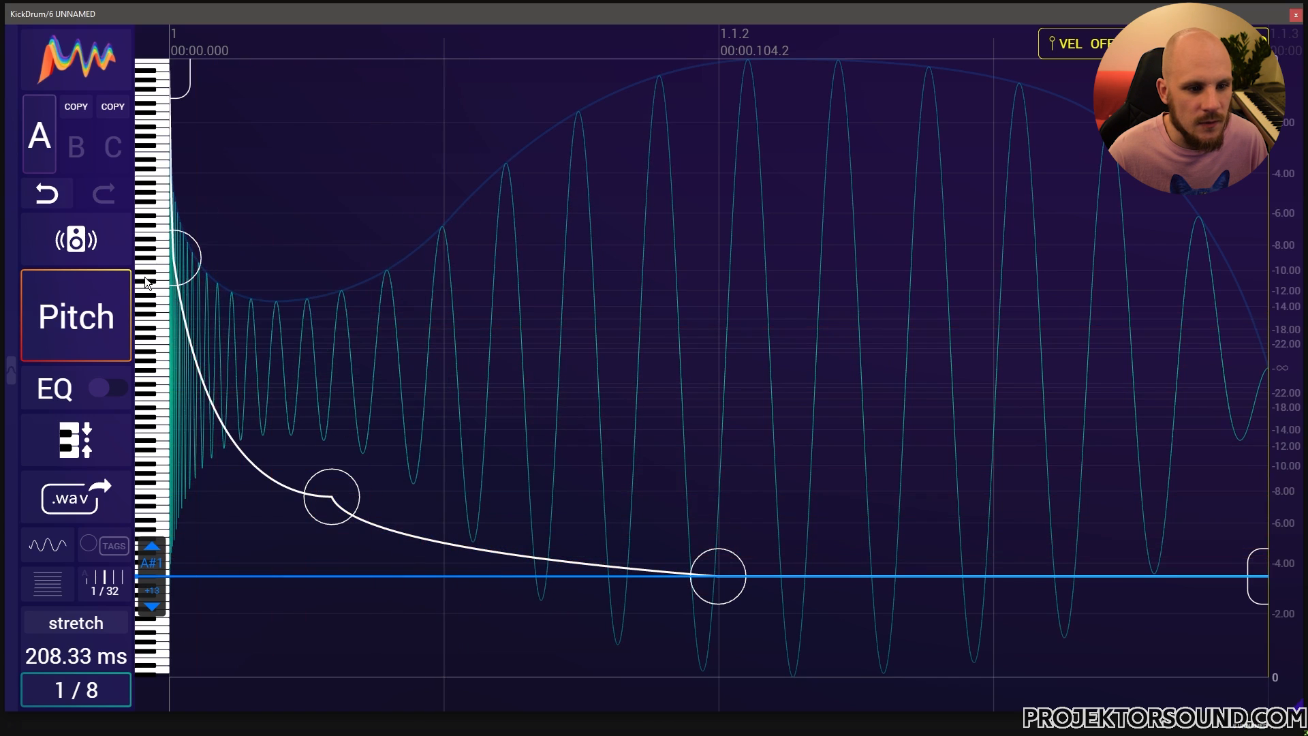
Step: Audition the kick and bend the pitch segment between the D#3 and A#1 points slightly upward for a slower settle
left_click(84, 236)
left_click_drag(434, 546, 440, 525)
left_click(51, 242)
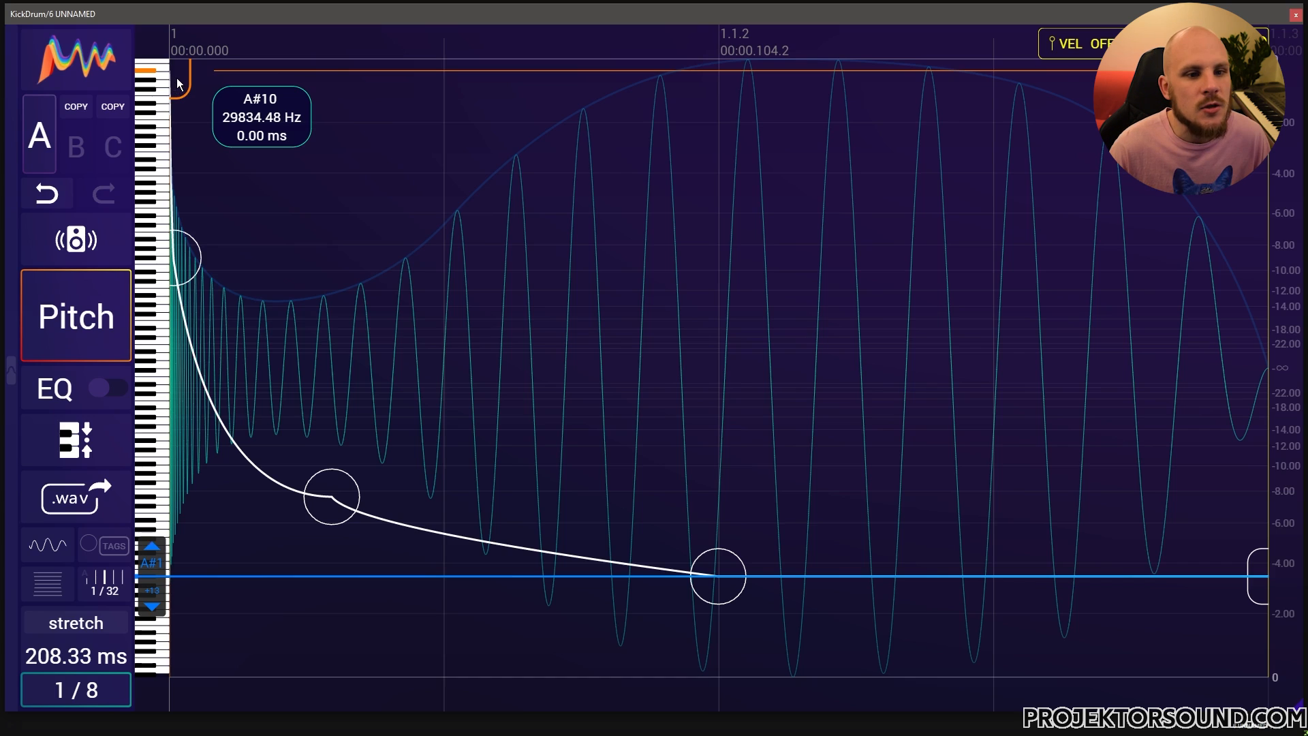
Step: Try the opening pitch point at E9 and at C11, auditioning the kick at each setting
left_click_drag(178, 84, 145, 162)
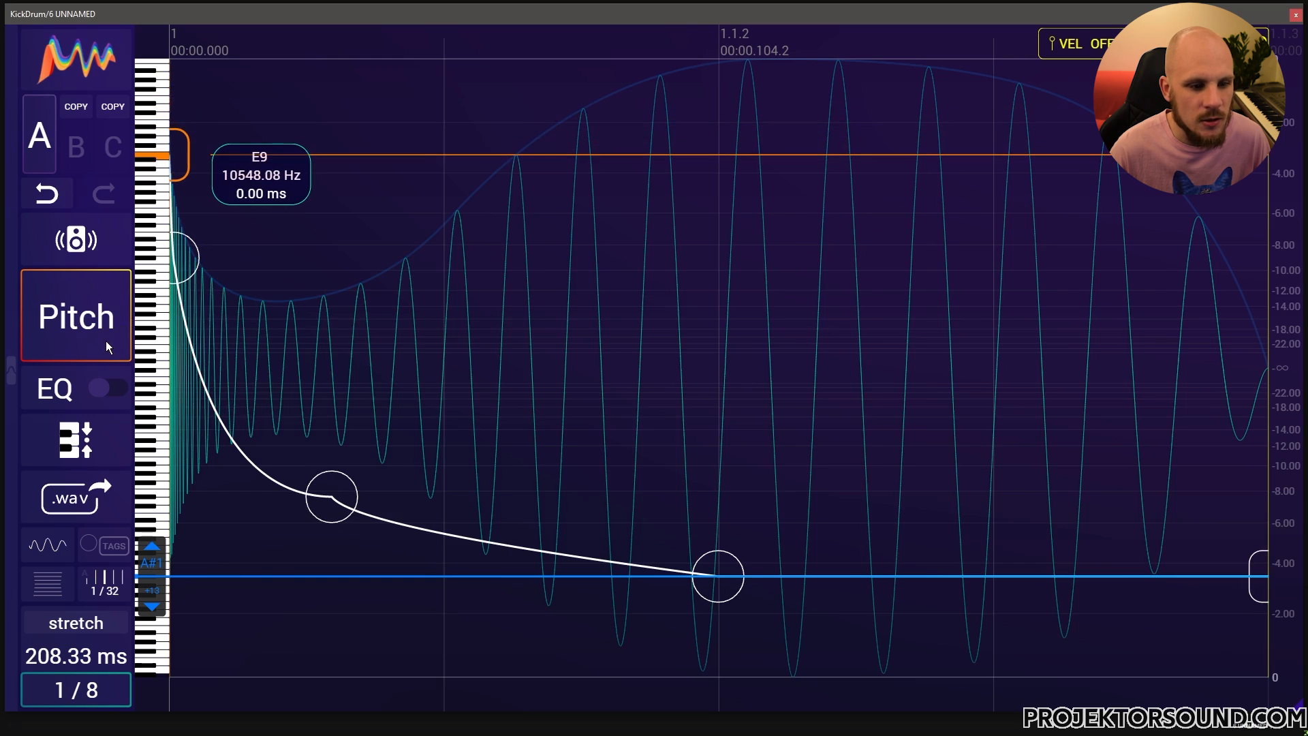
left_click(87, 246)
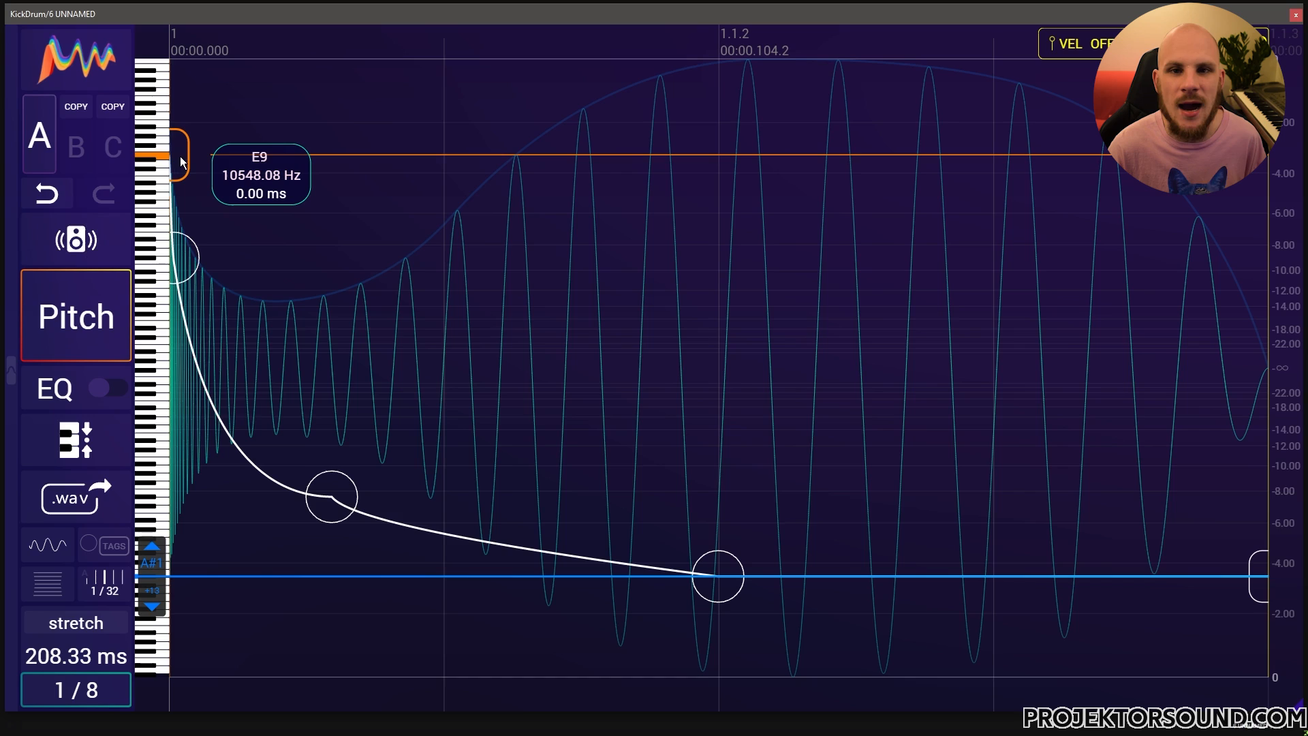
left_click_drag(175, 149, 128, 123)
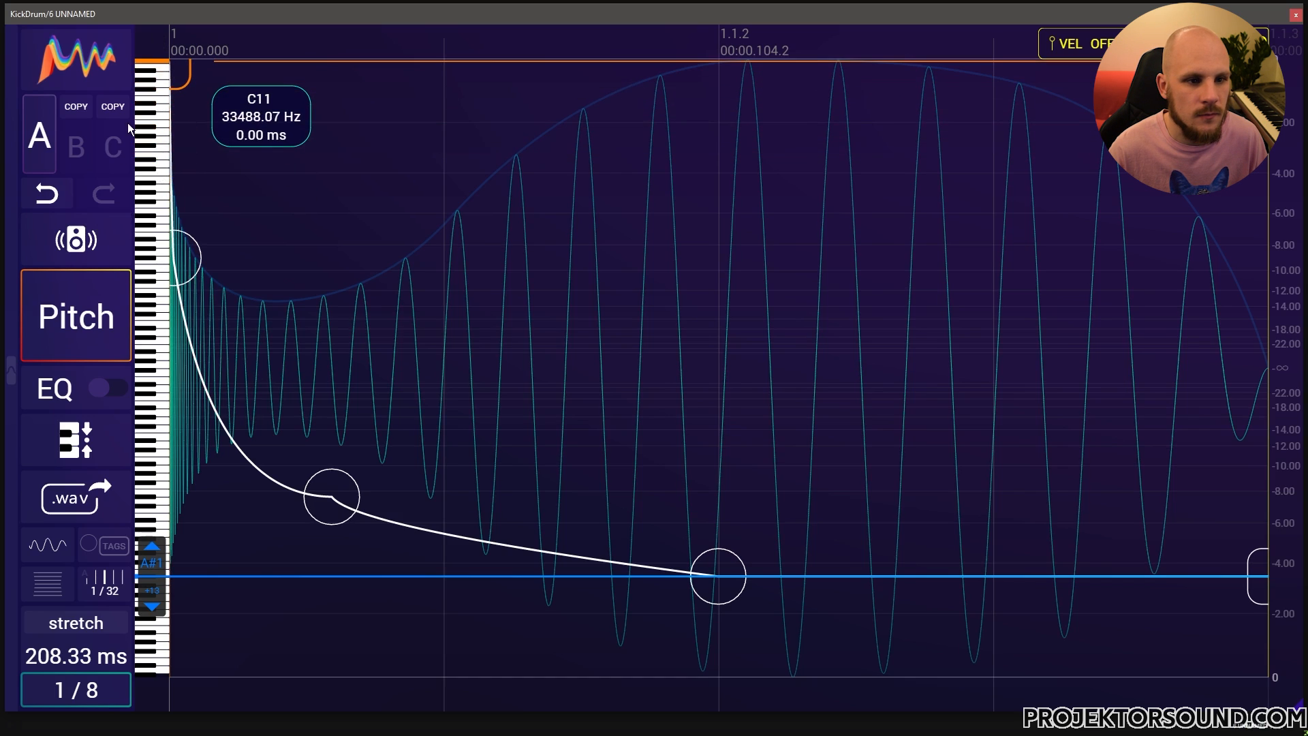
left_click(80, 232)
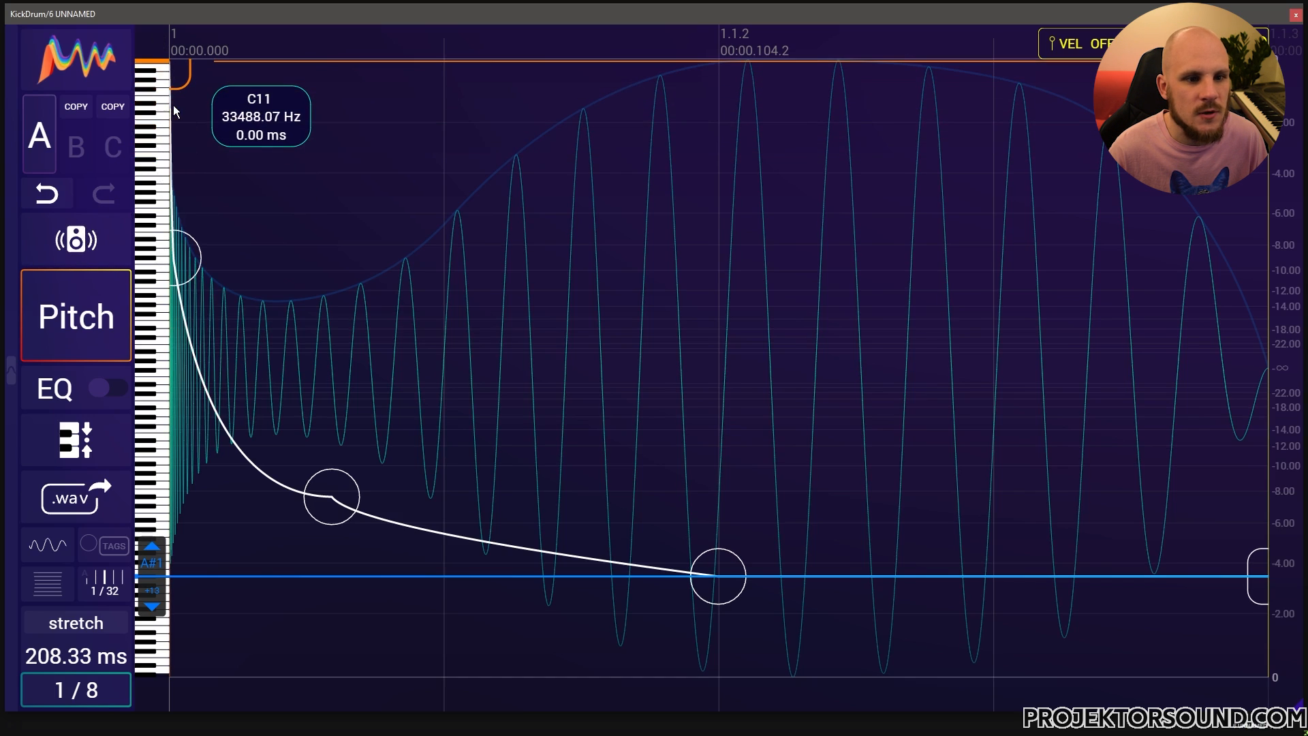
Step: Set the opening pitch point to C#9 and audition the kick
left_click_drag(179, 72, 149, 179)
left_click(88, 244)
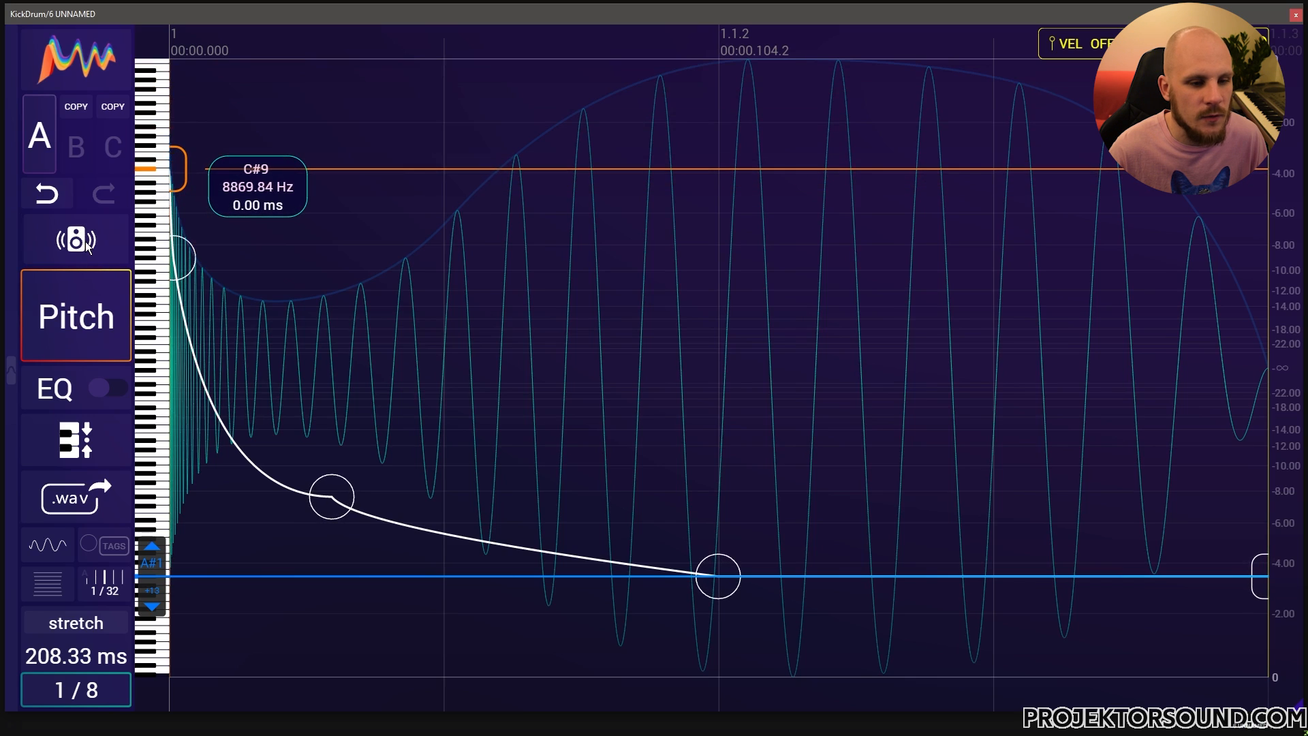
left_click(86, 247)
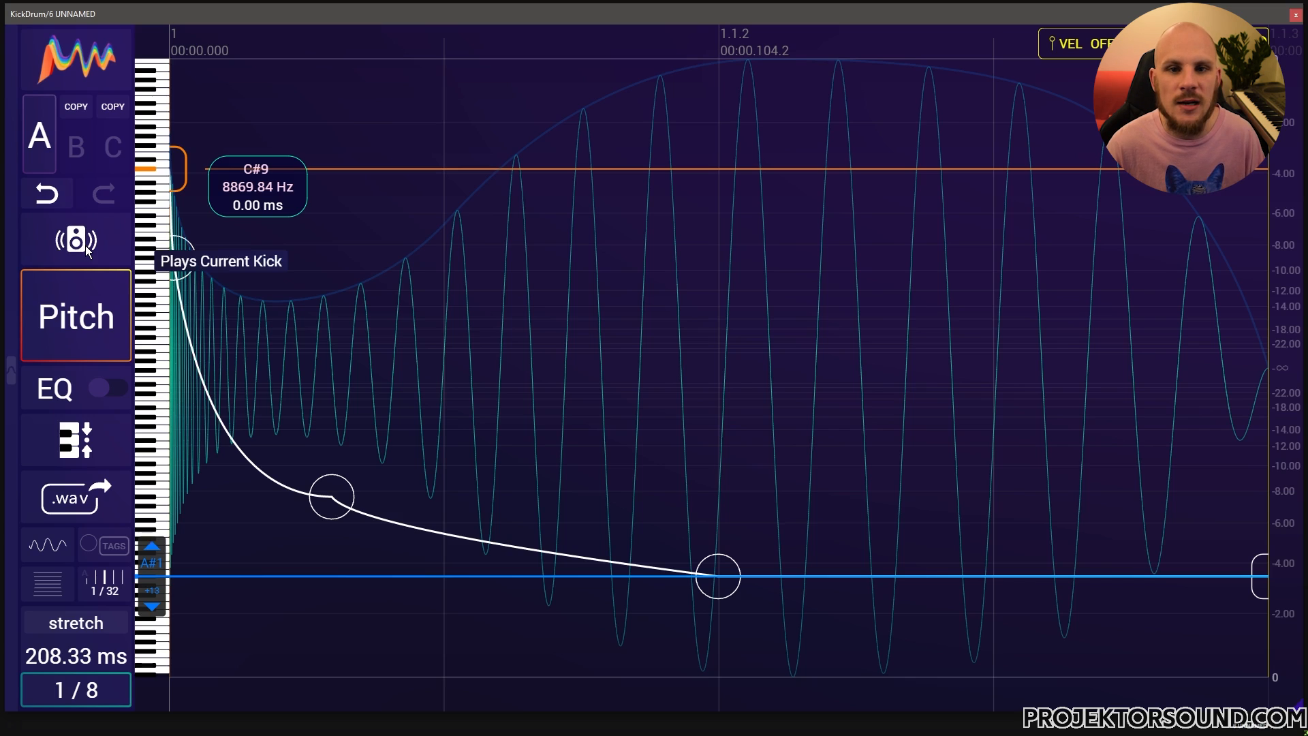
Step: Enable the EQ and reduce the existing mid cut to -1.25 dB at about 435 Hz
left_click(105, 390)
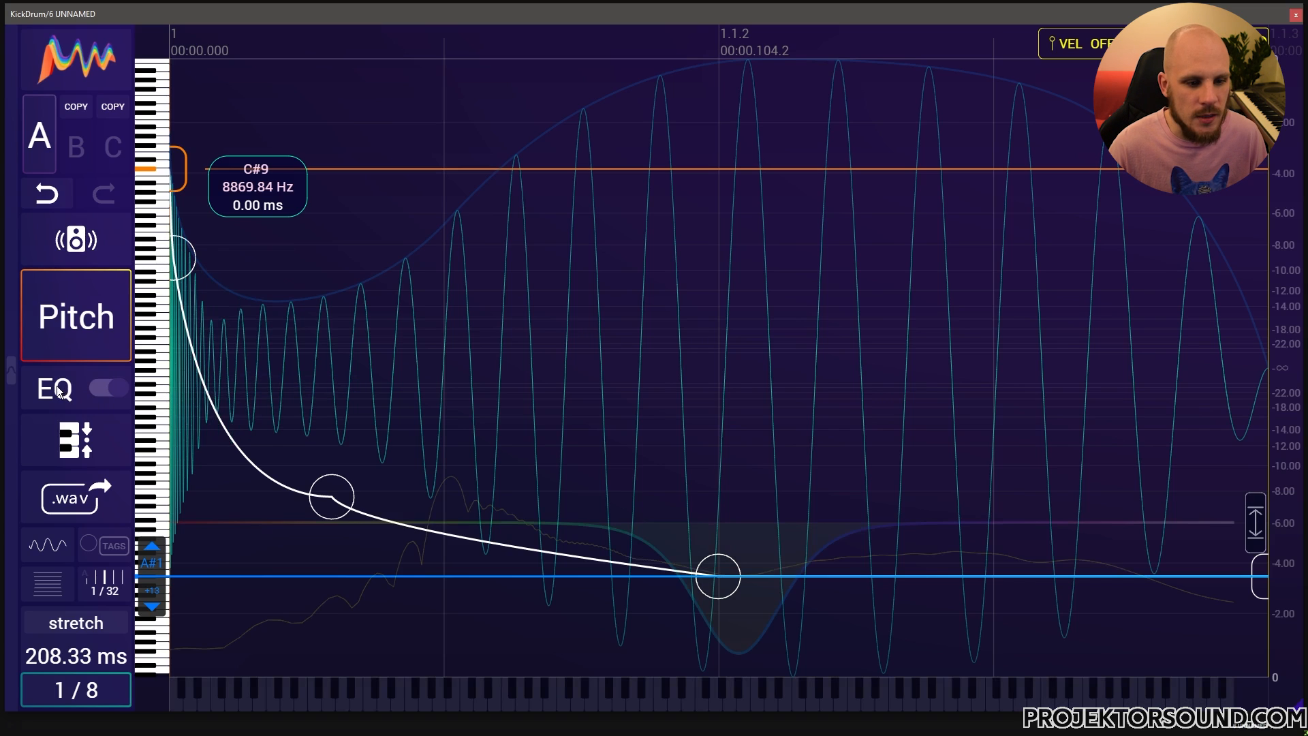
left_click(54, 385)
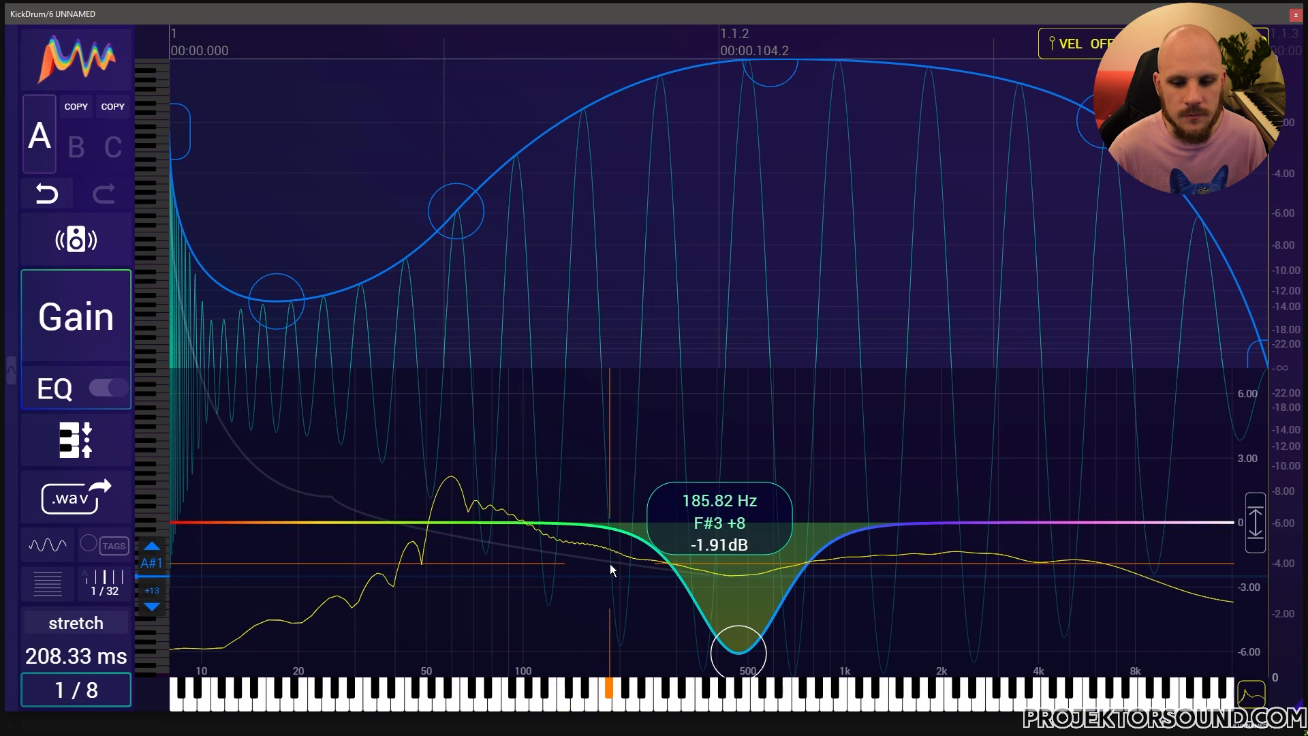
left_click_drag(738, 650, 720, 547)
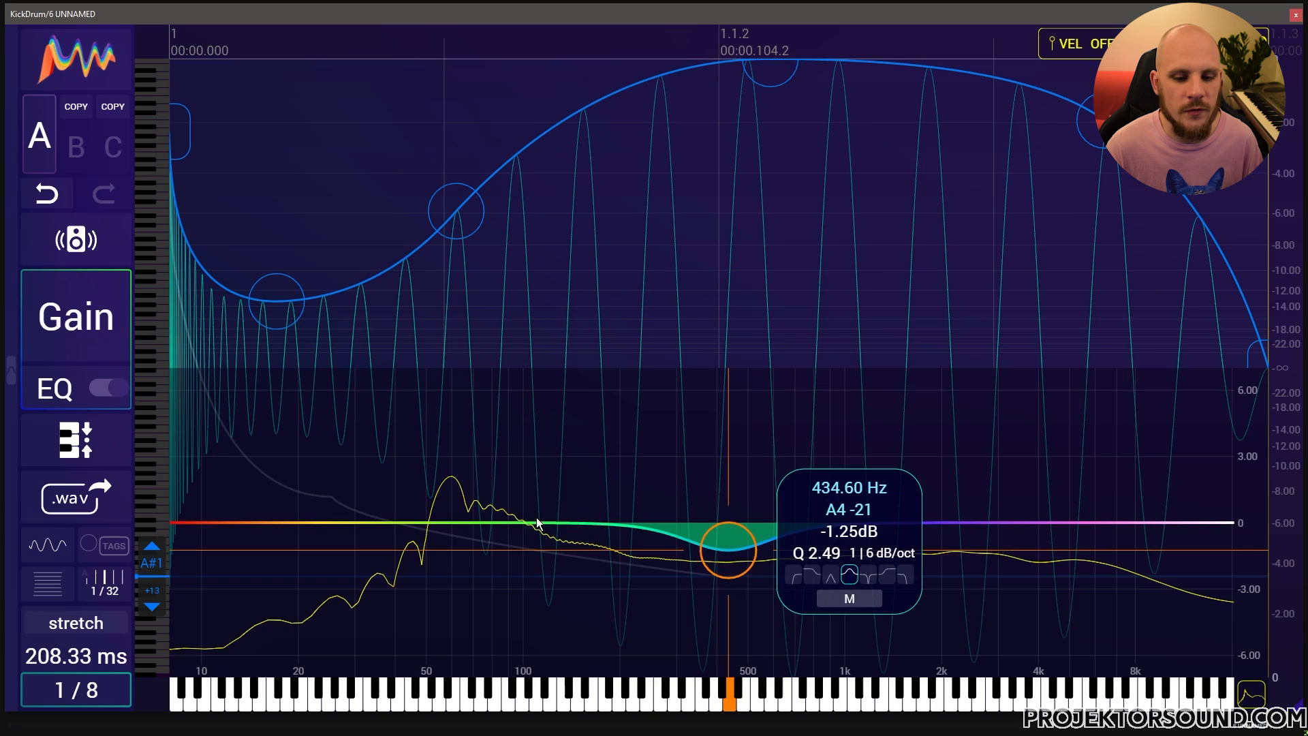
Step: Add a 1.36 dB EQ bell at about 151 Hz with Q 2.48 and a high-cut band at about 7864 Hz with Q 1.32
double_click(563, 524)
left_click_drag(562, 528, 562, 493)
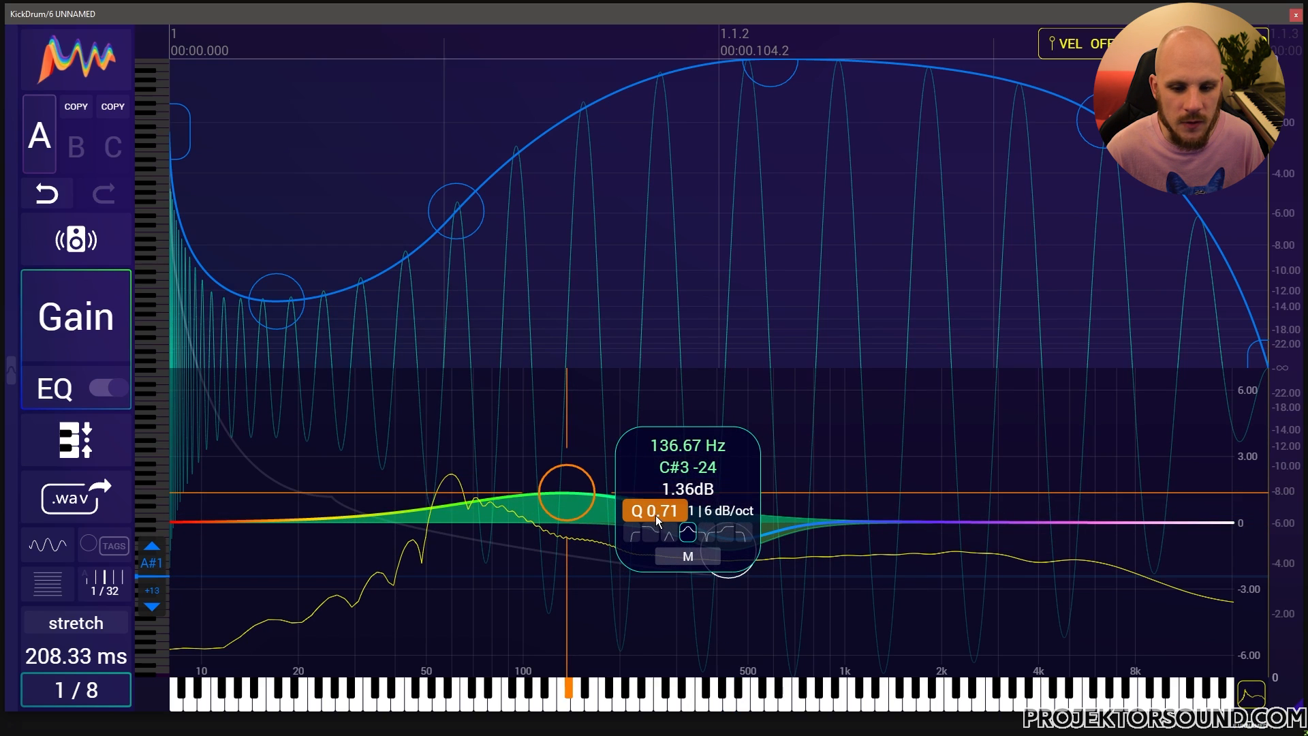
left_click_drag(655, 515, 664, 491)
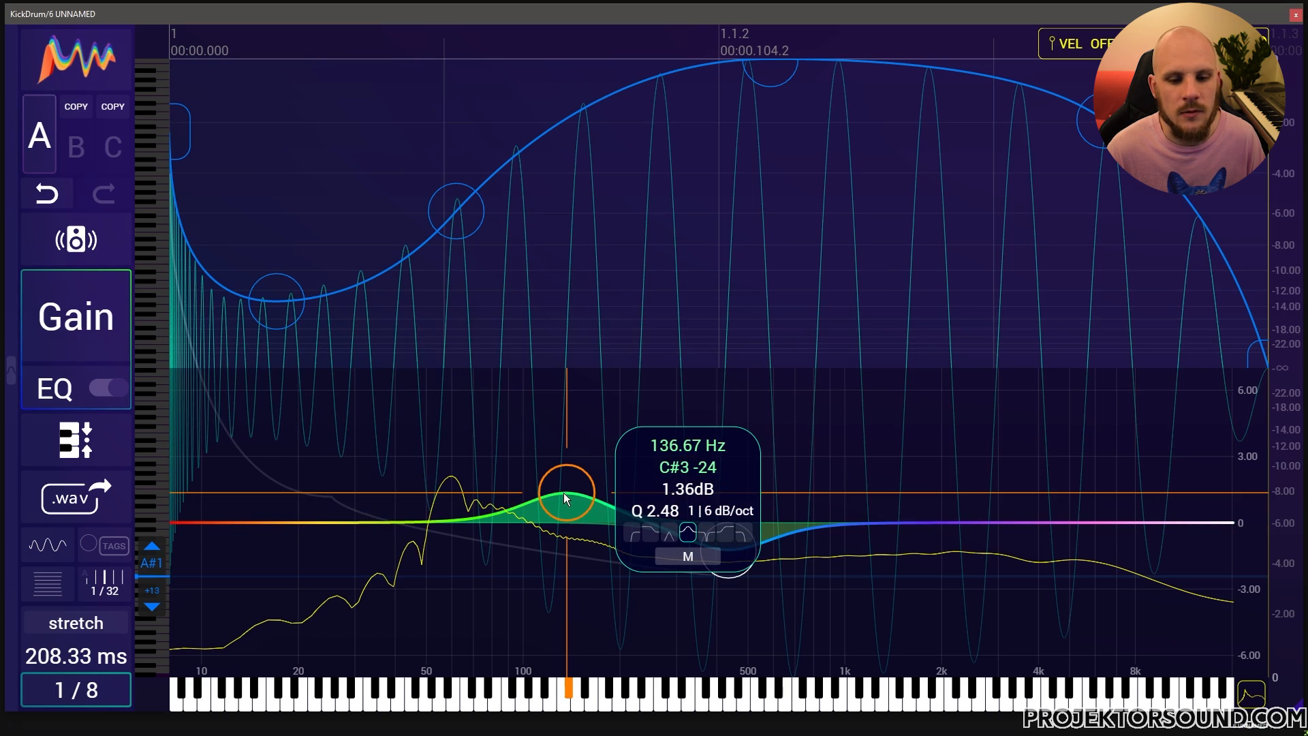
left_click_drag(564, 493, 580, 493)
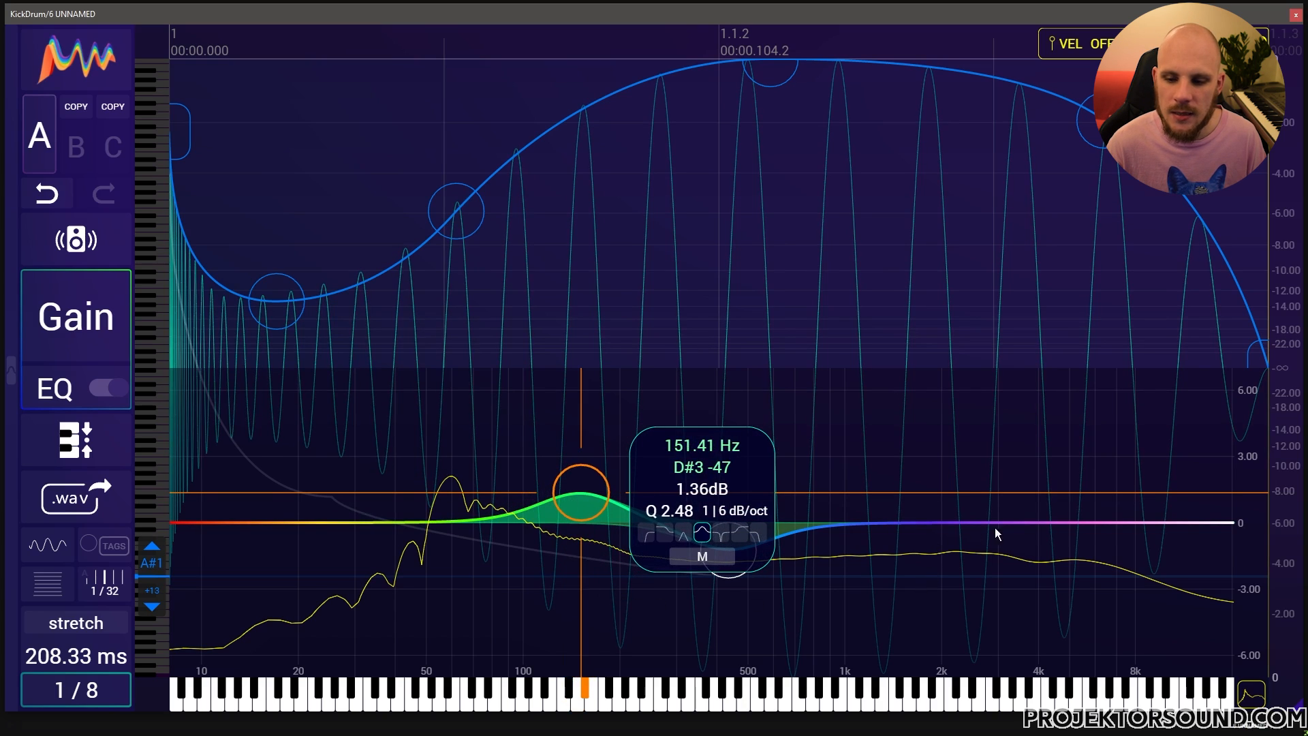
mouse_move(1114, 522)
left_mouse_down()
mouse_move(1114, 497)
mouse_move(1128, 513)
left_mouse_up()
left_click(1054, 633)
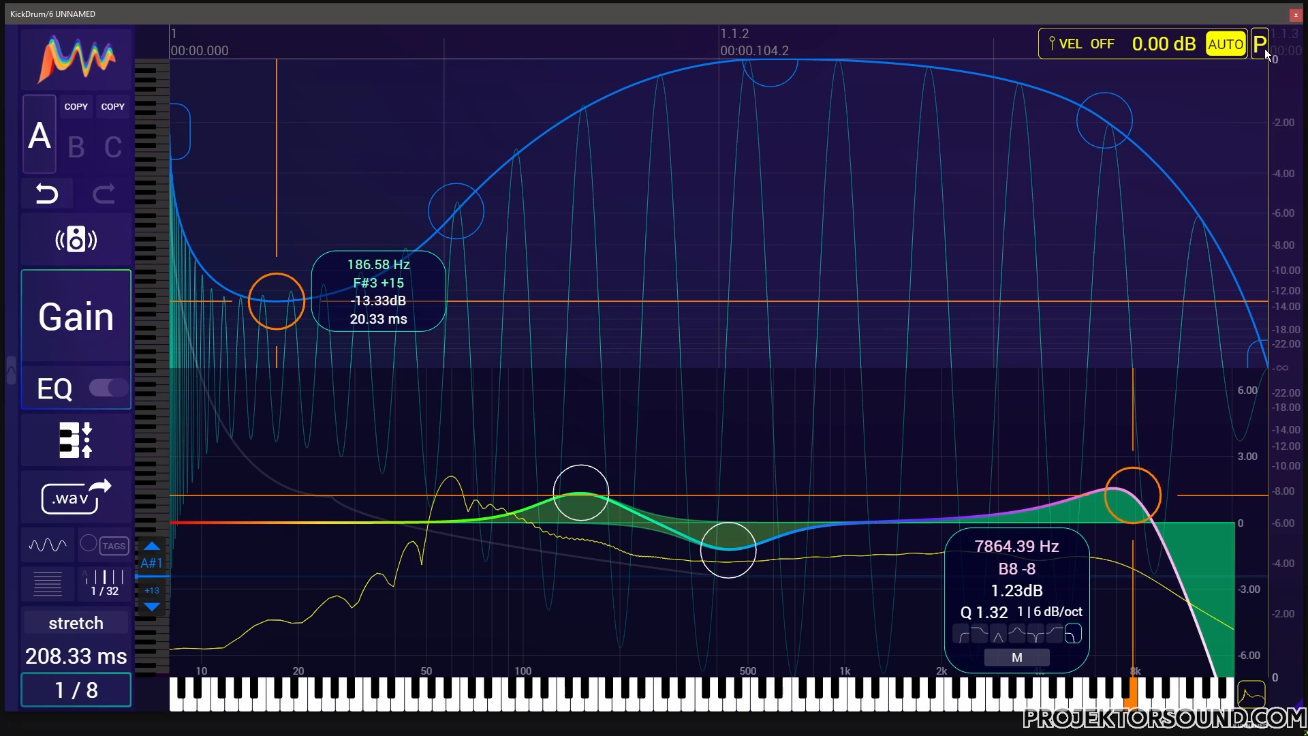
Step: Switch the waveform to the filled display and adjust the phase until the kick's tail ends on the zero line
left_click(56, 549)
left_click(1192, 45)
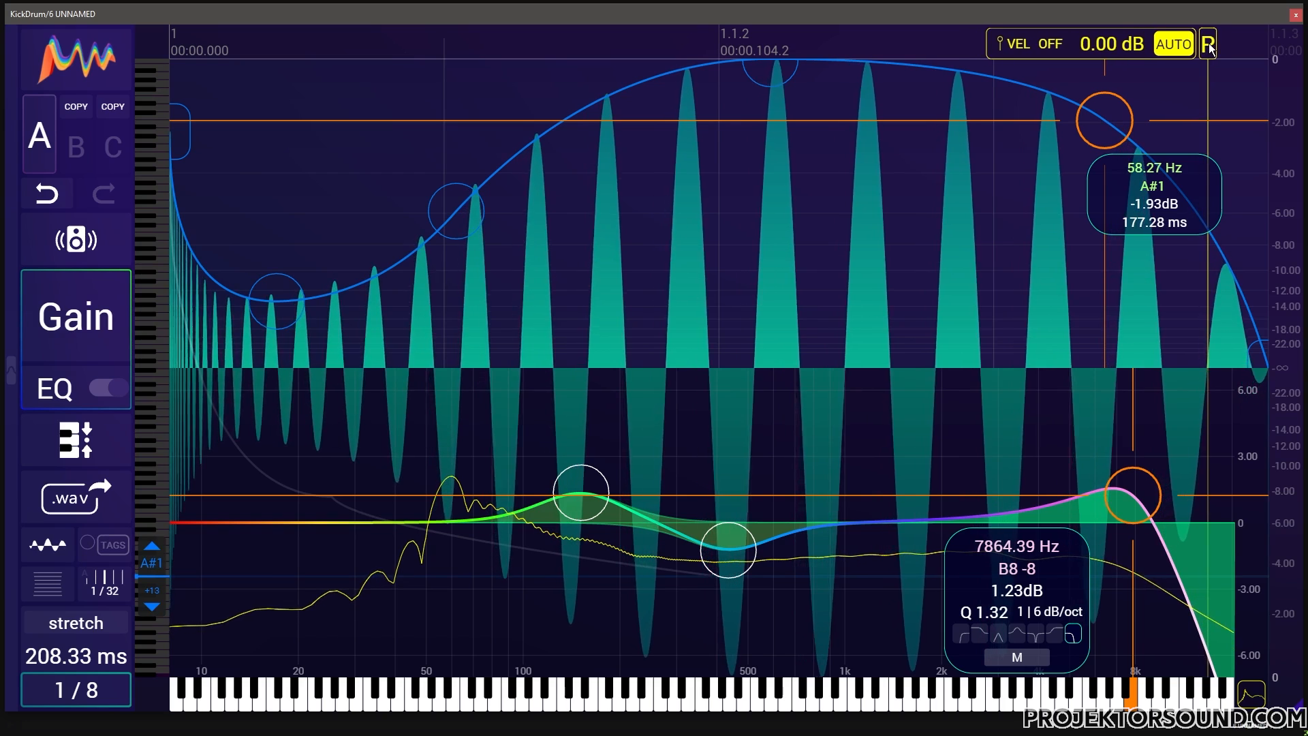
left_click_drag(1209, 45, 1253, 367)
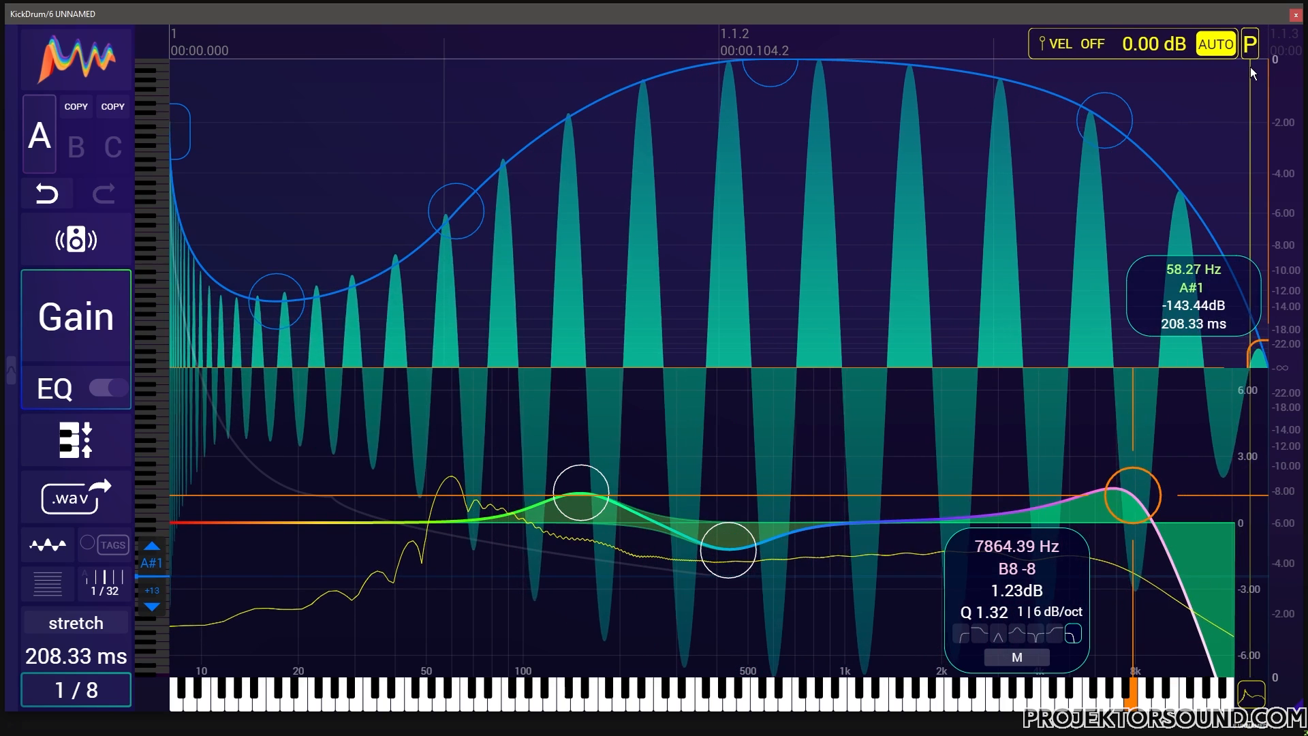
left_click_drag(1249, 67, 1172, 83)
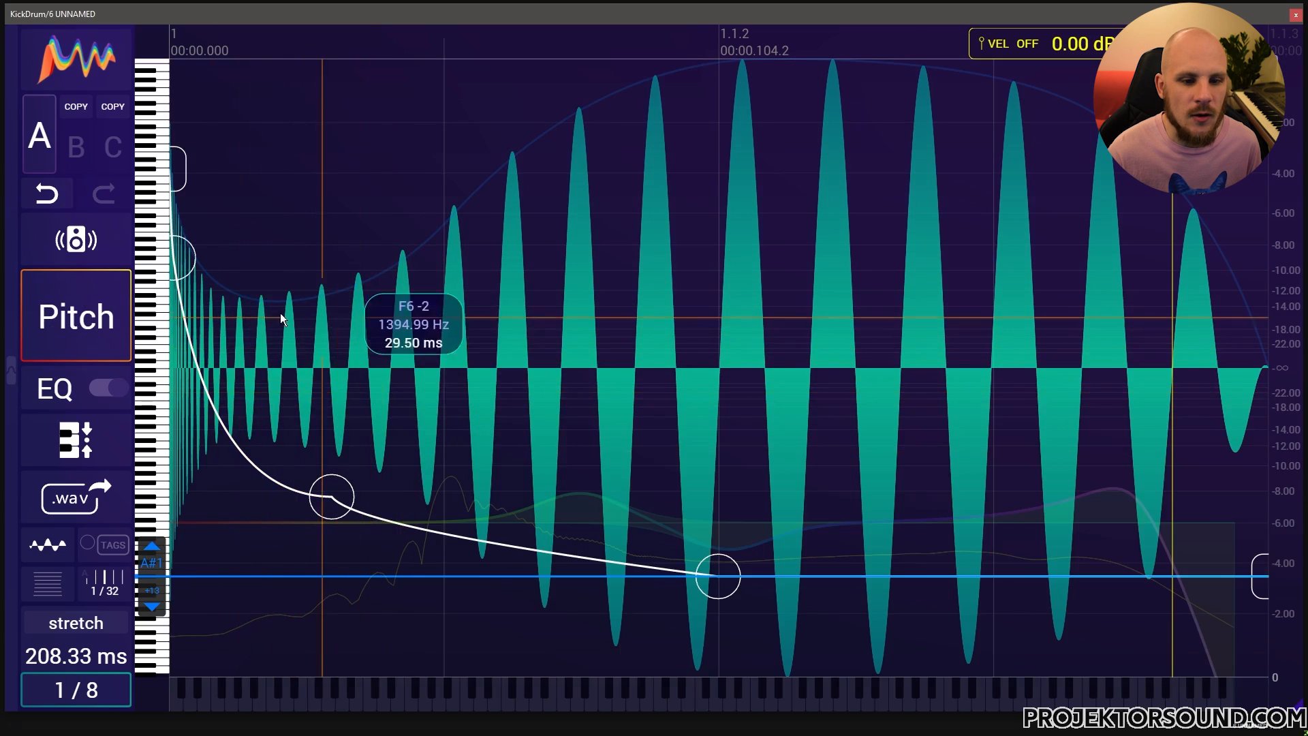
Step: Inspect the F#7 and A#1 points of the pitch envelope and audition the finished kick
left_click(179, 258)
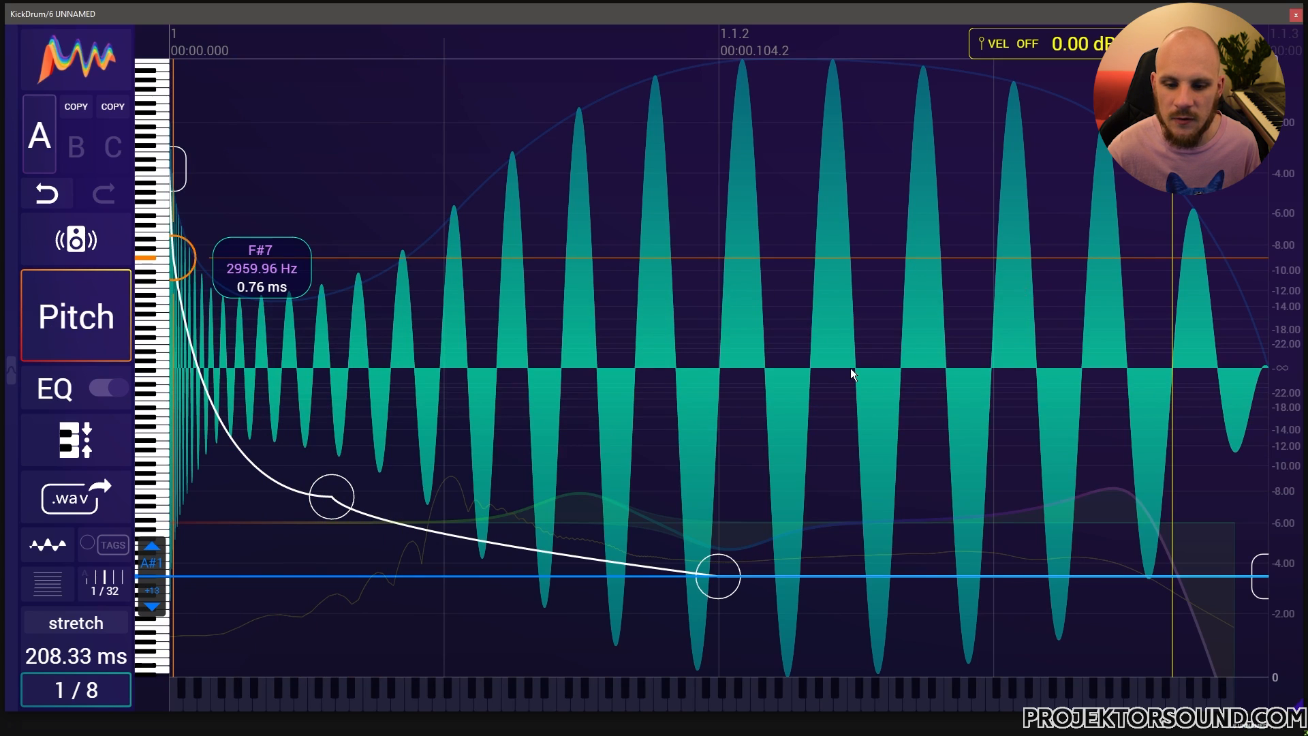
left_click(719, 576)
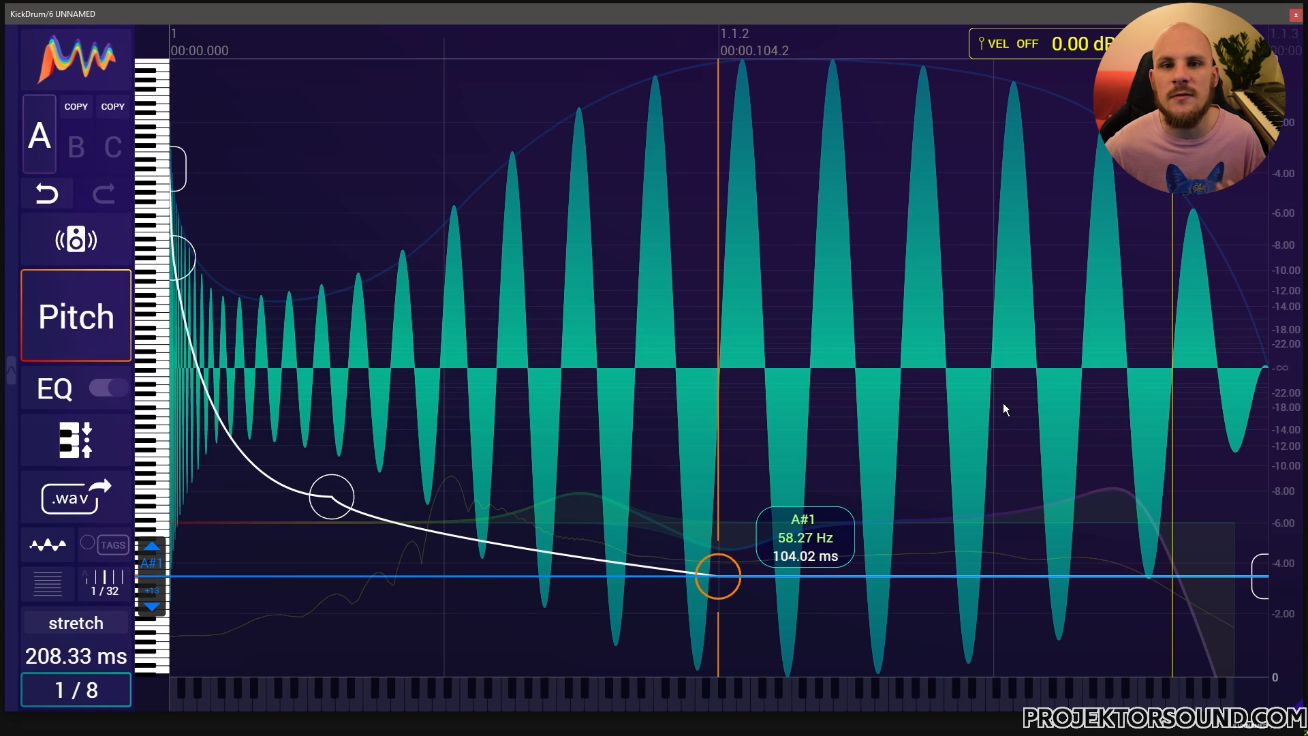
mouse_move(781, 575)
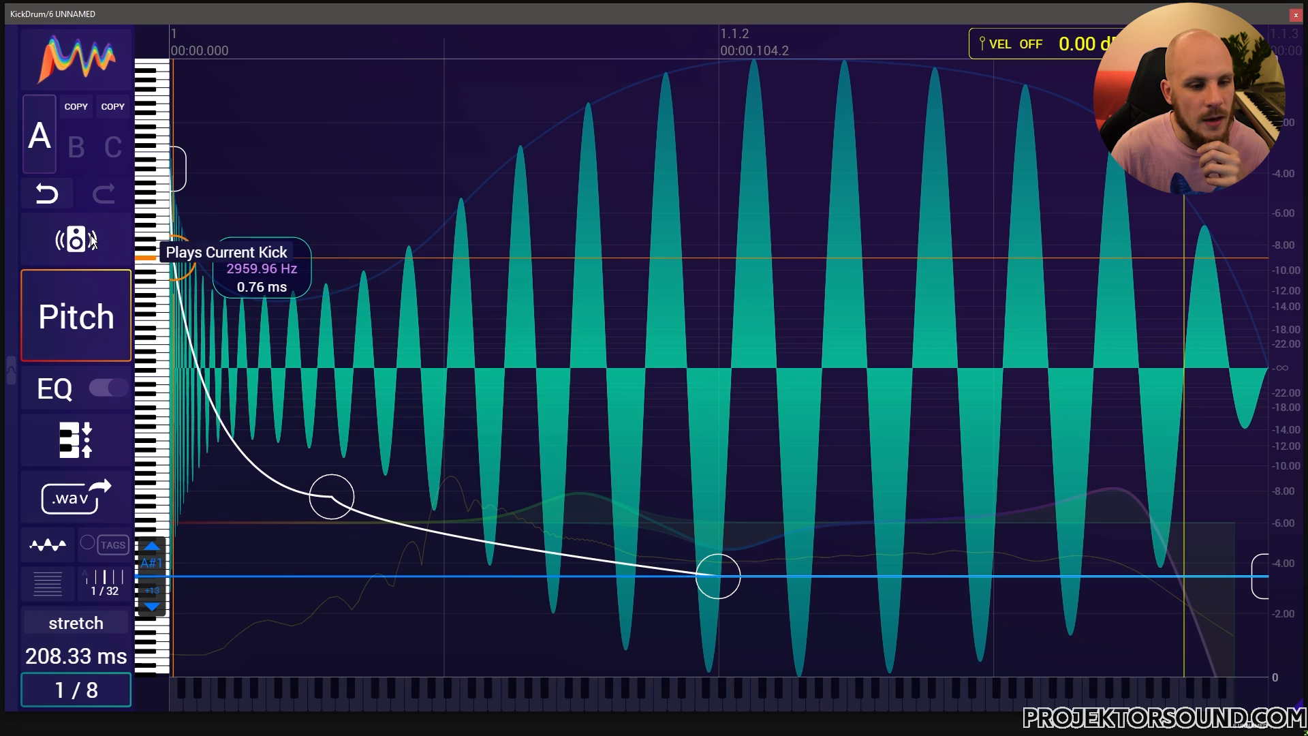
left_click(91, 236)
left_click(90, 238)
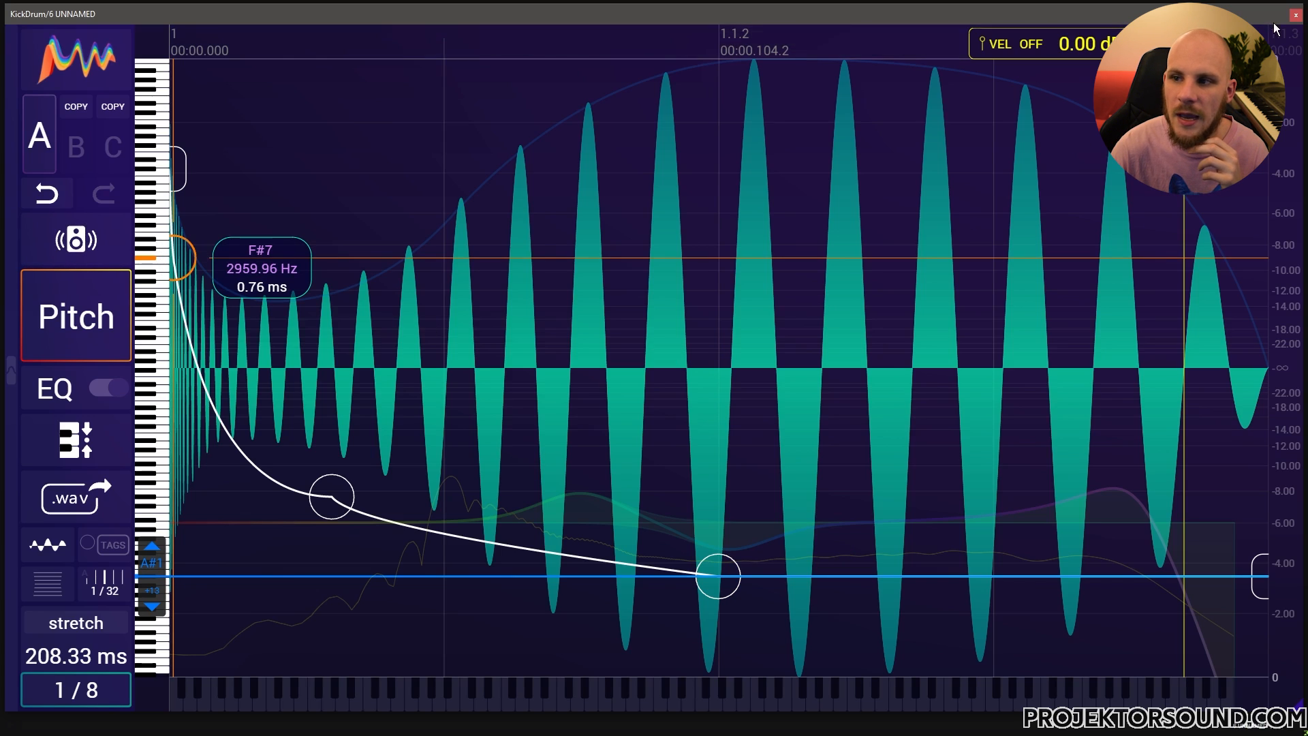
Step: Close the kick synthesizer window and unfold track 4 while playing the arrangement
left_click(1294, 15)
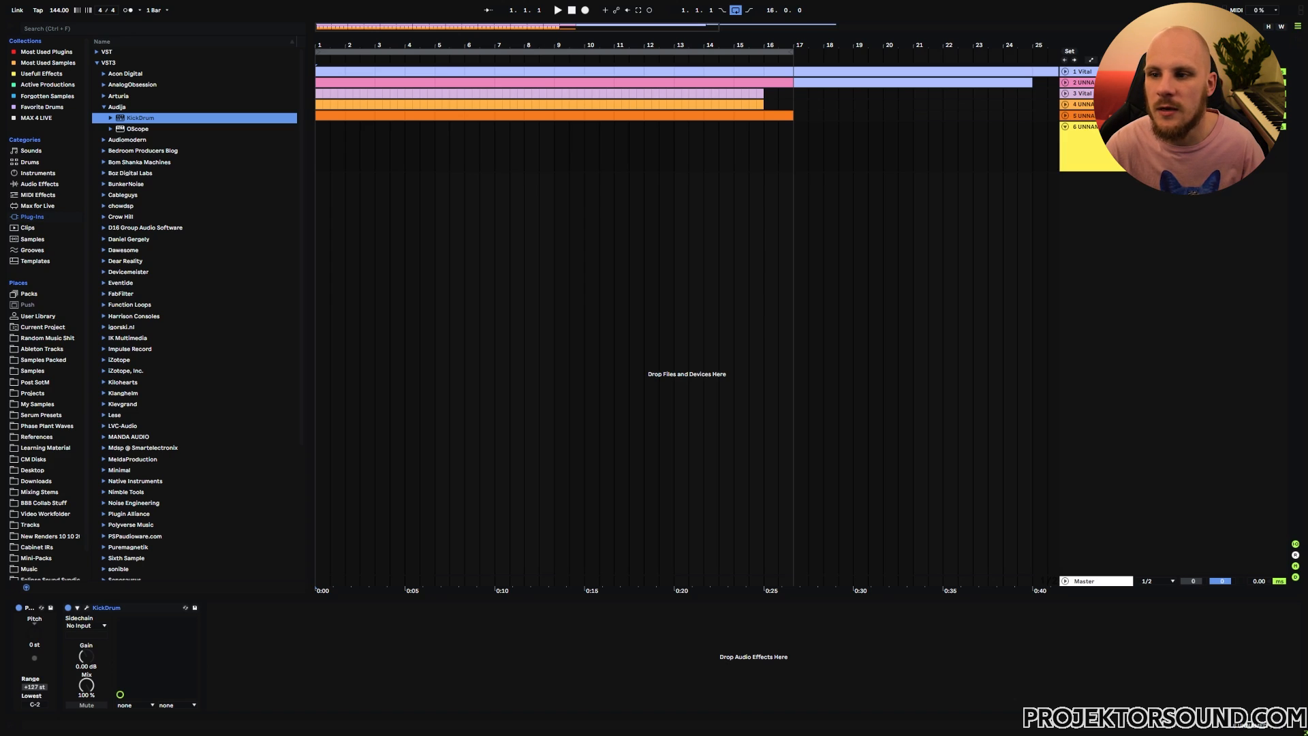
key("space")
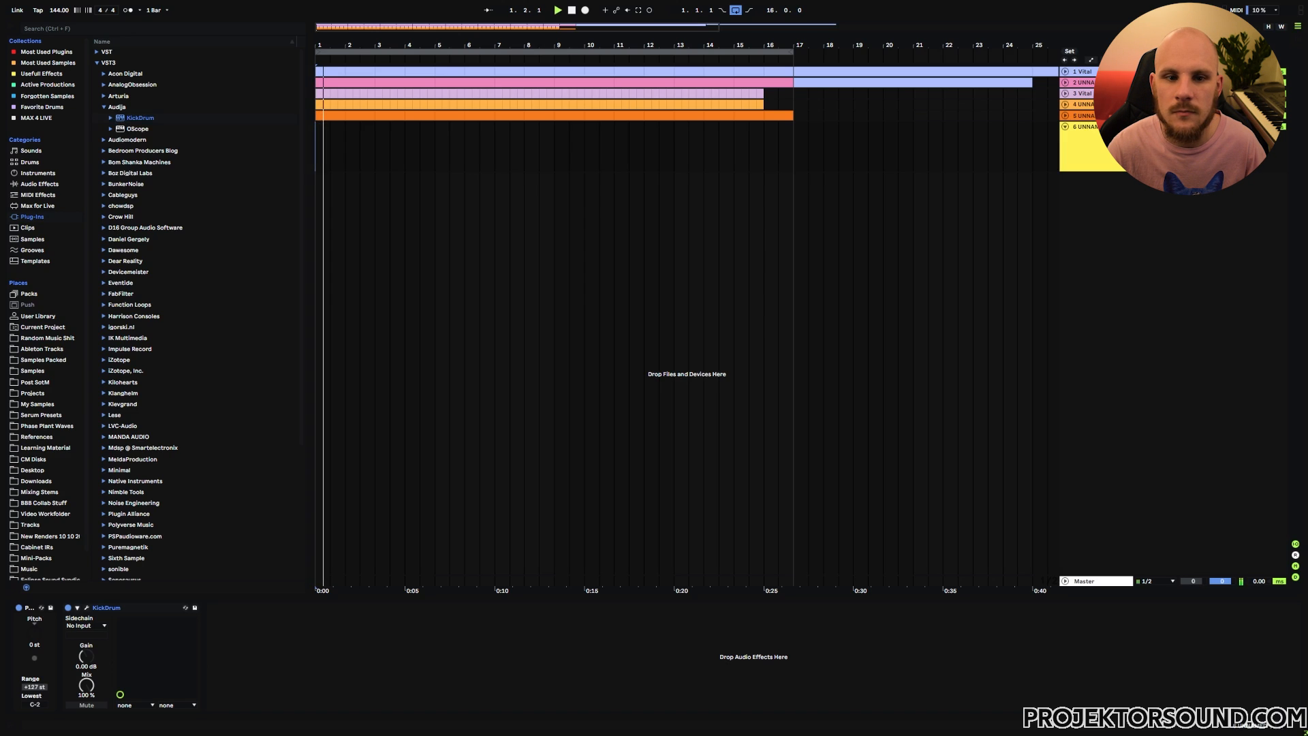
left_click(1066, 106)
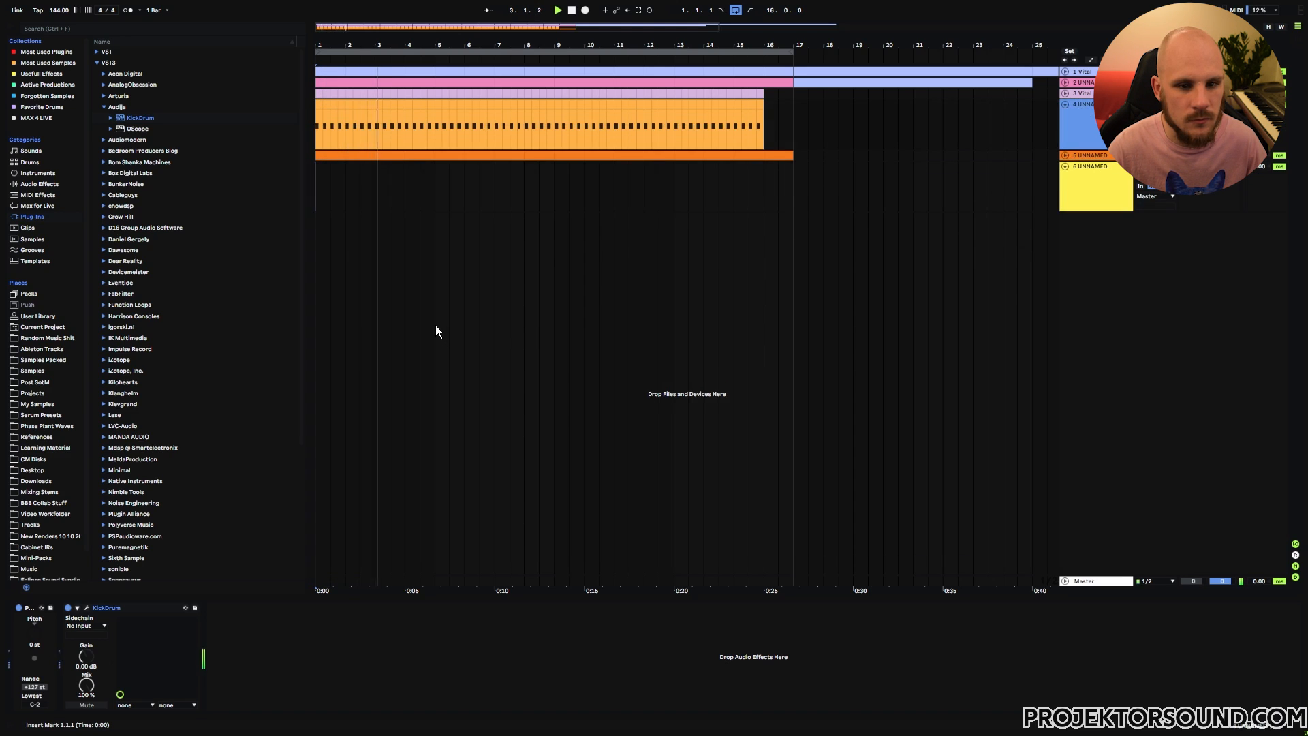
key("space")
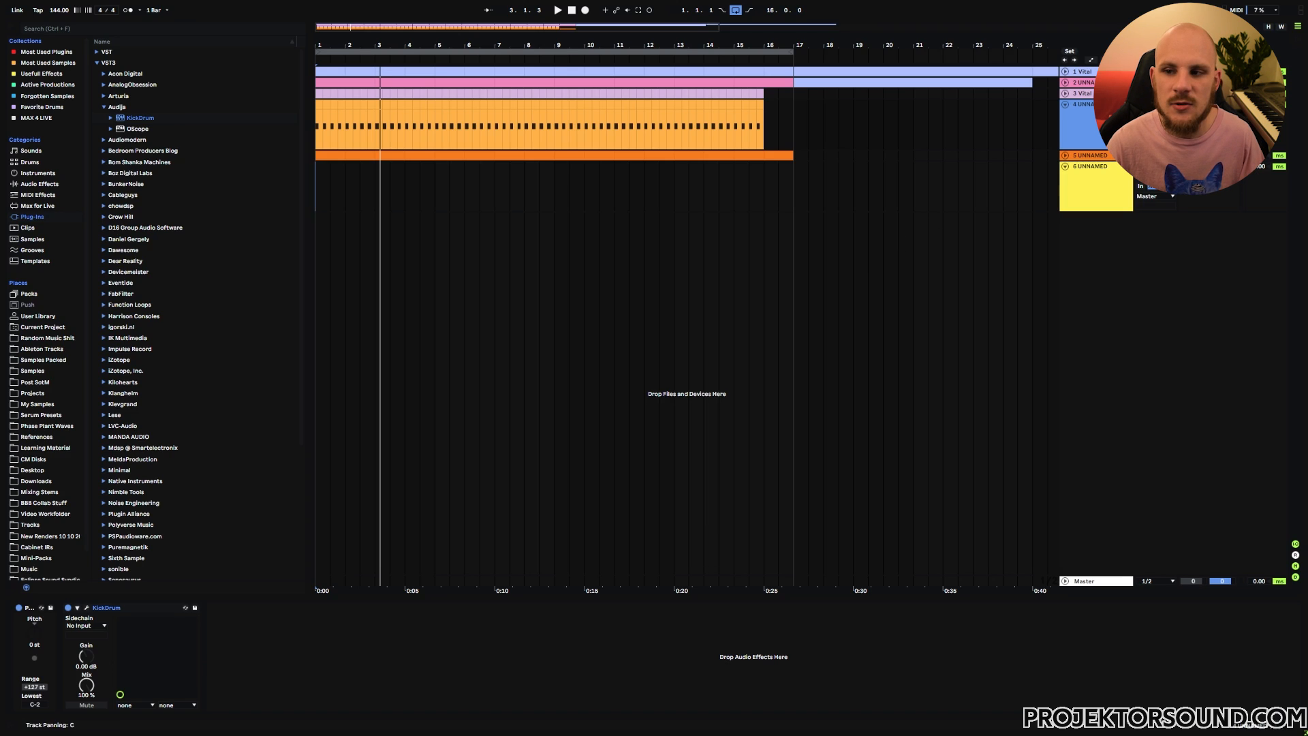
Step: Listen to the arrangement from bar 1 with track 4's existing clip
left_click(1210, 104)
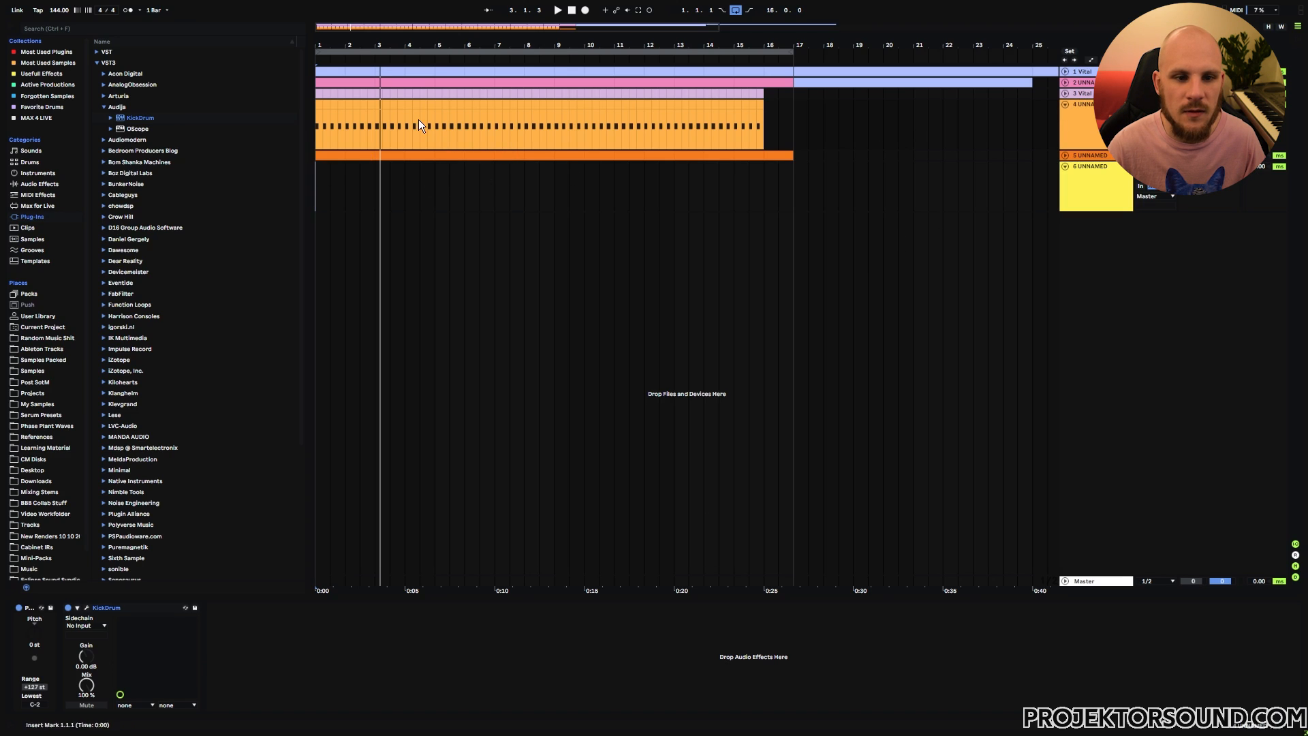
left_click(318, 133)
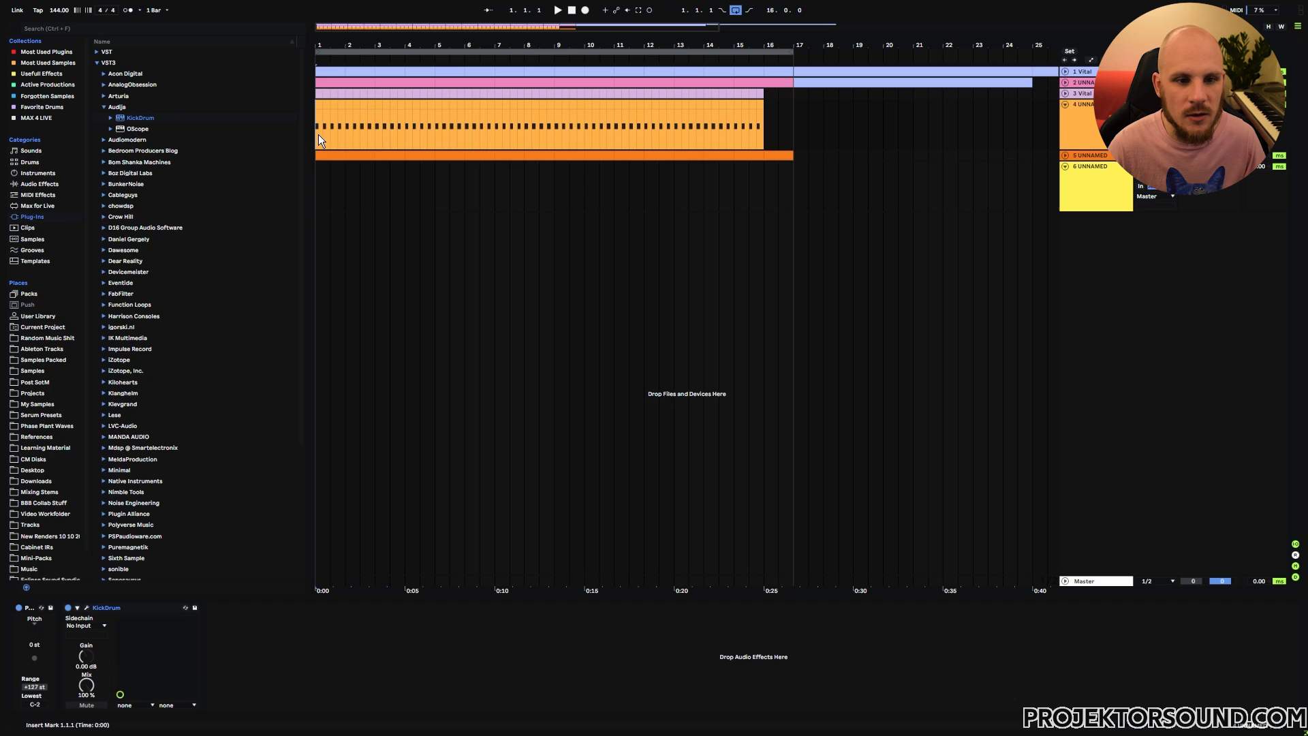
key("space")
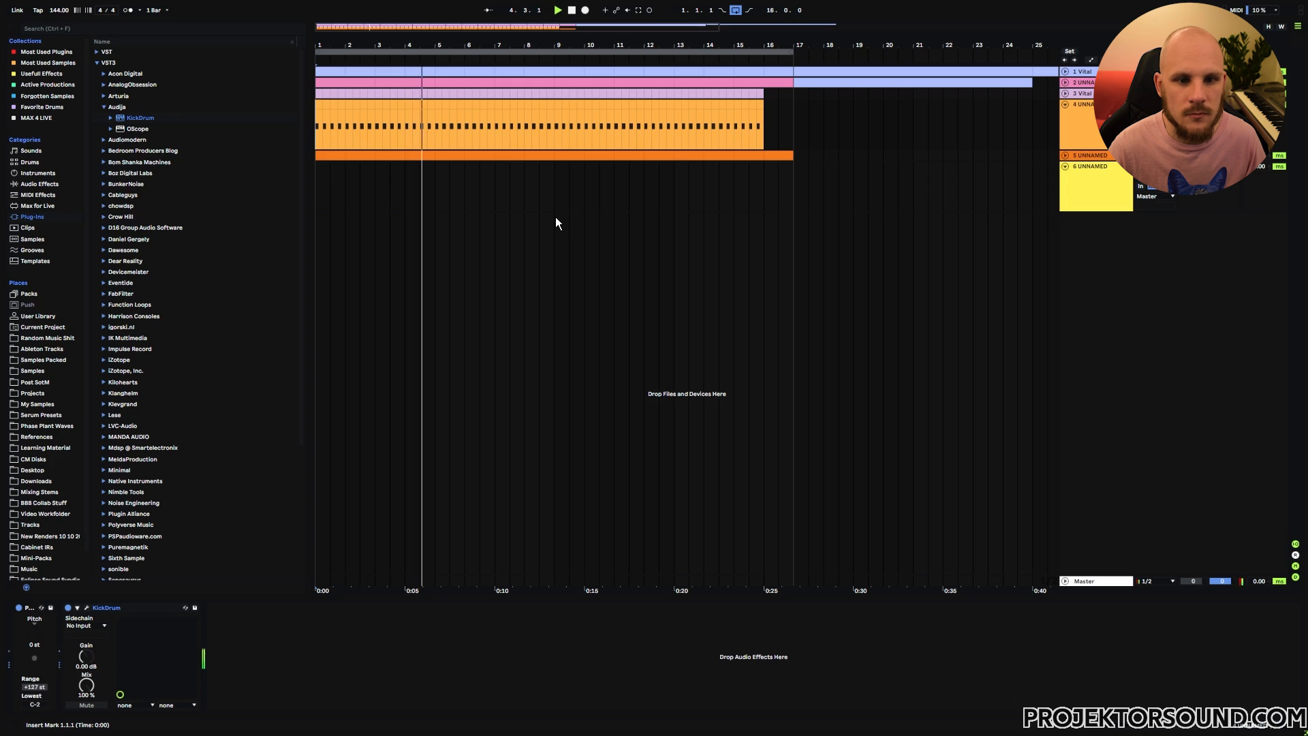
key("space")
Step: Move the yellow track directly below track 4 and copy track 4's clips, extended to 16.3.1, onto it
left_click_drag(762, 126, 308, 126)
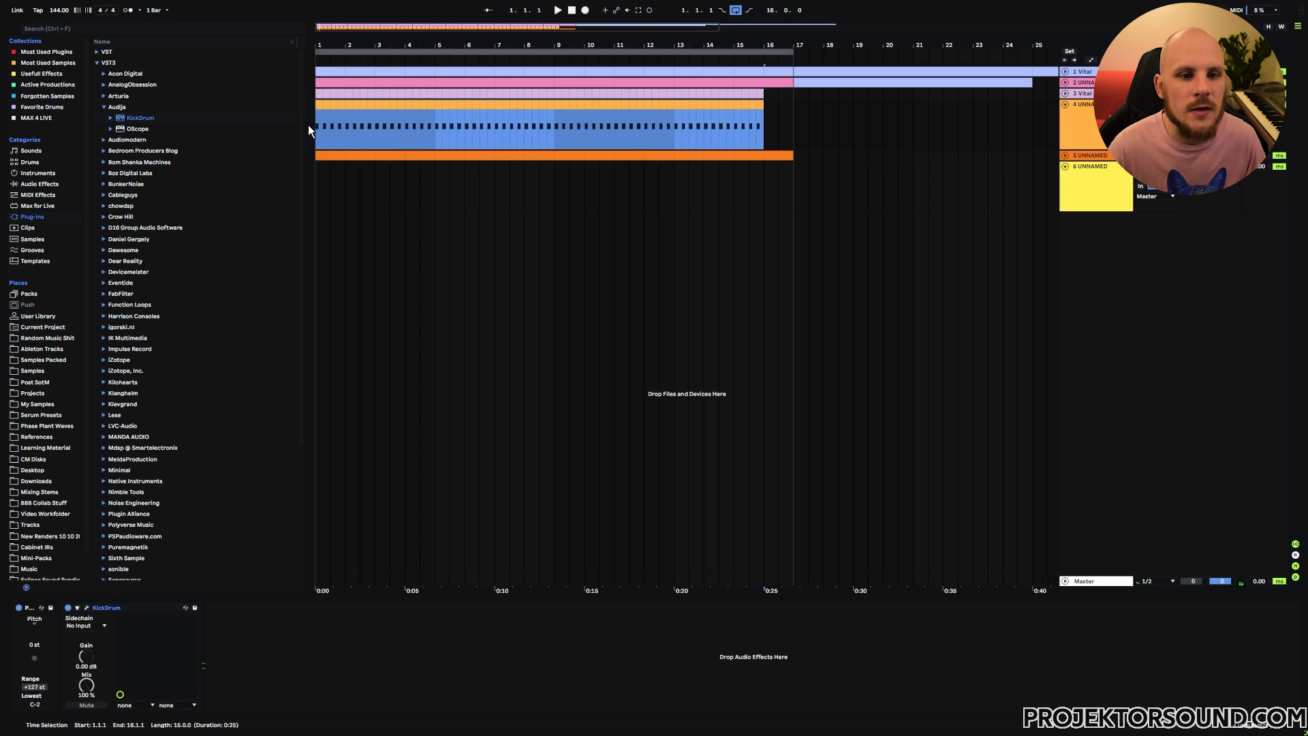
left_click_drag(1093, 187, 1094, 147)
left_click(759, 107)
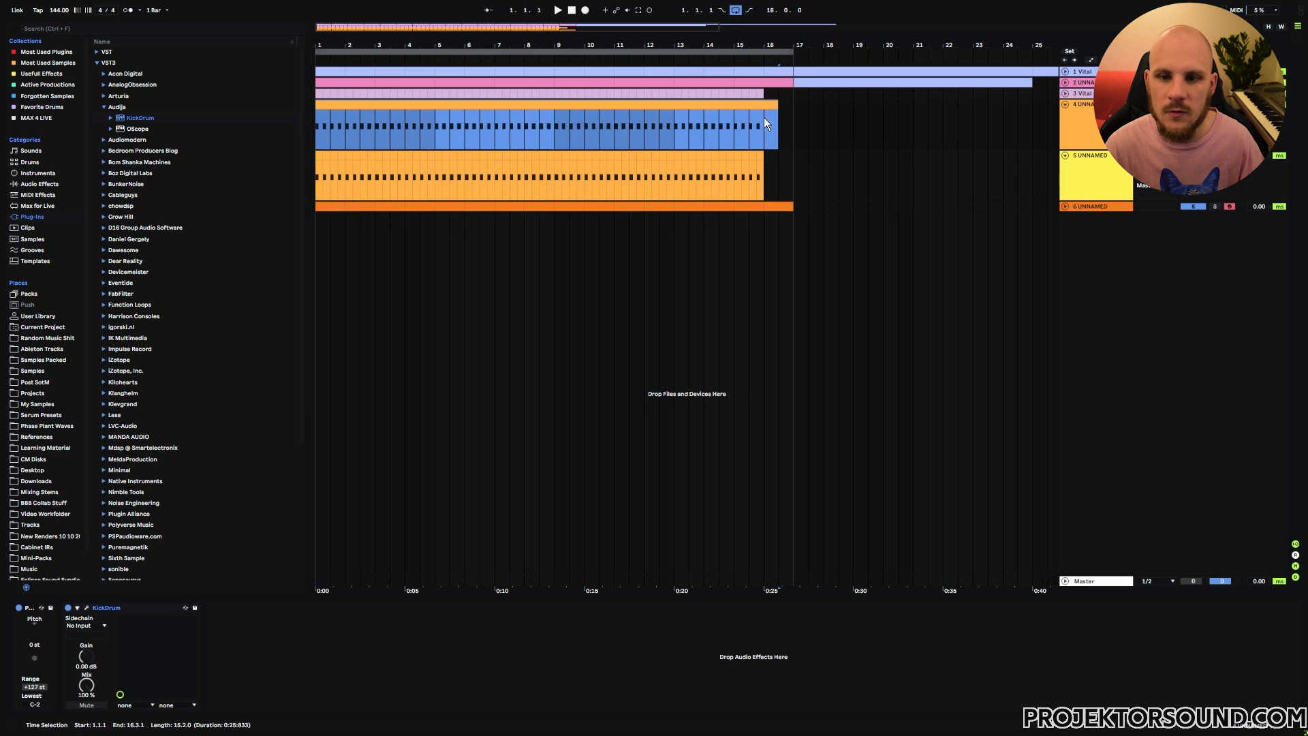
left_click(318, 155)
key("ctrl+v")
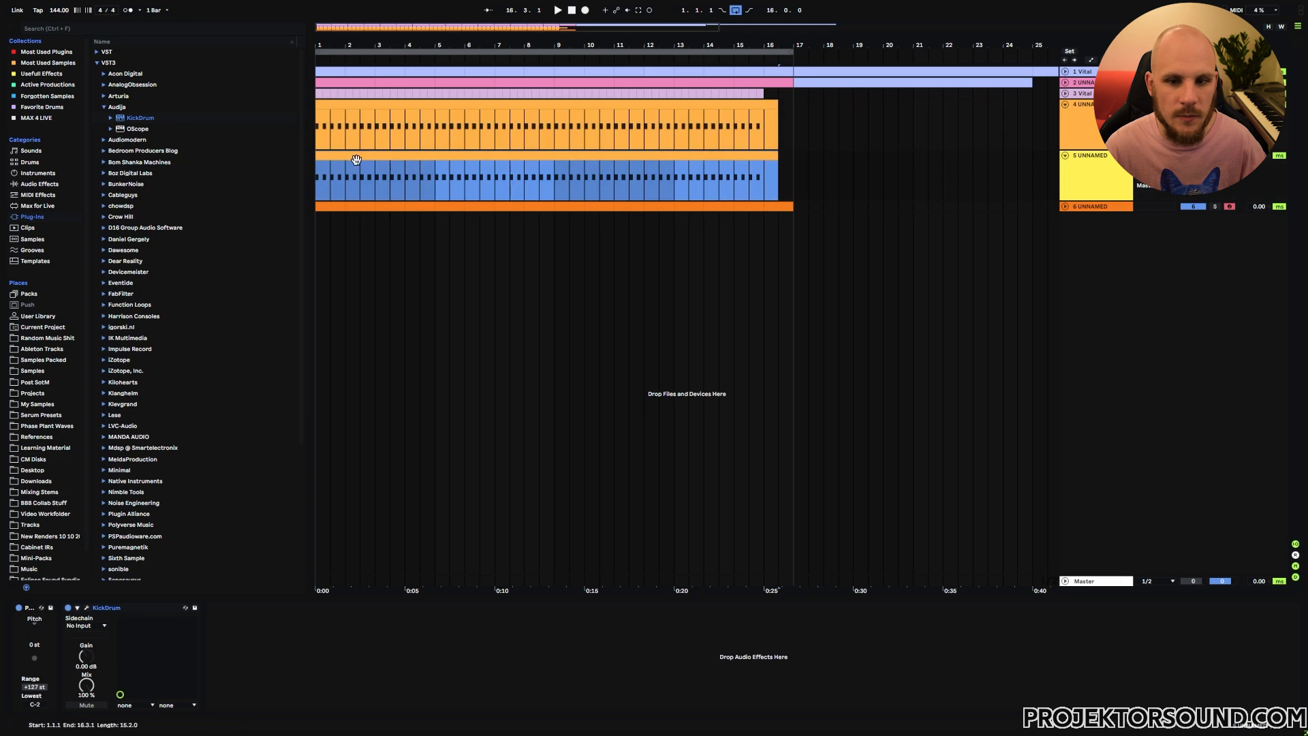
Step: Deactivate the clips on track 4 and play the arrangement from the start to hear the copy on track 5
left_click(769, 102)
key("0")
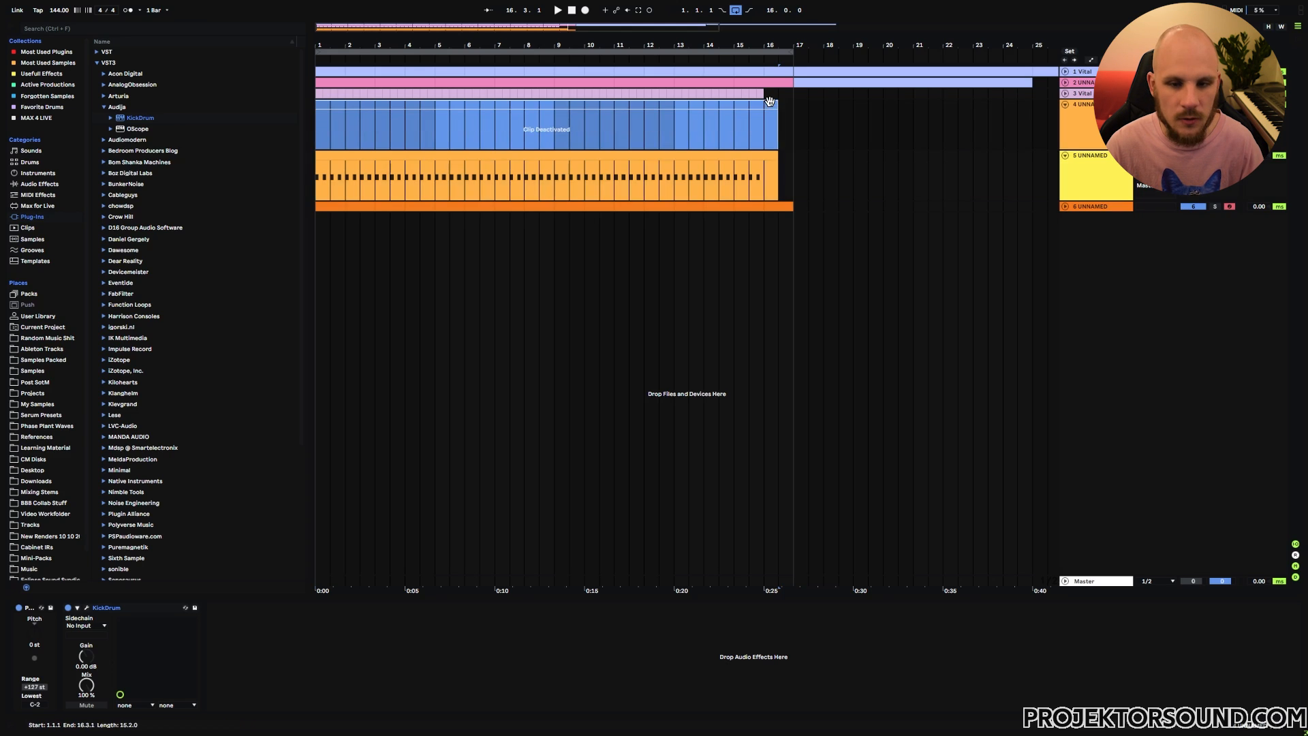
left_click(321, 127)
key("space")
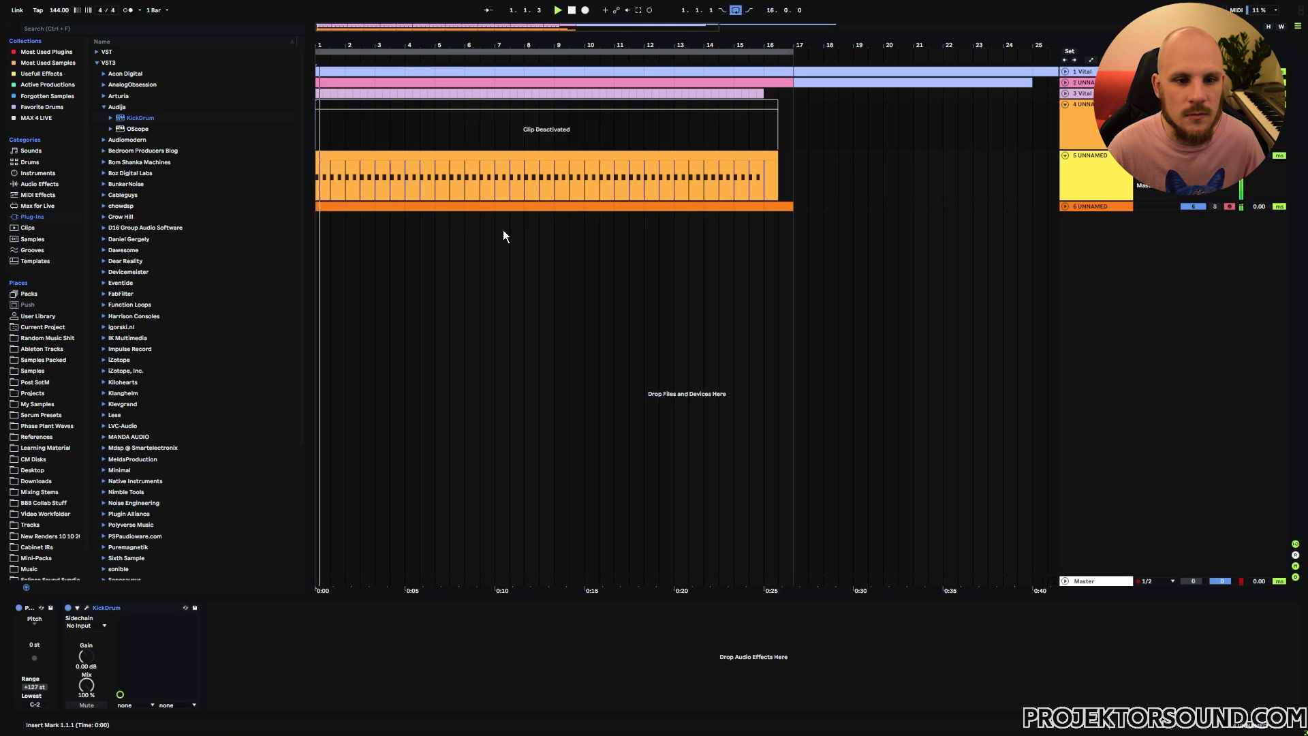
Step: Stop playback, reactivate the clips on track 4, and deactivate the copied clips on track 5
left_click(441, 107)
key("space")
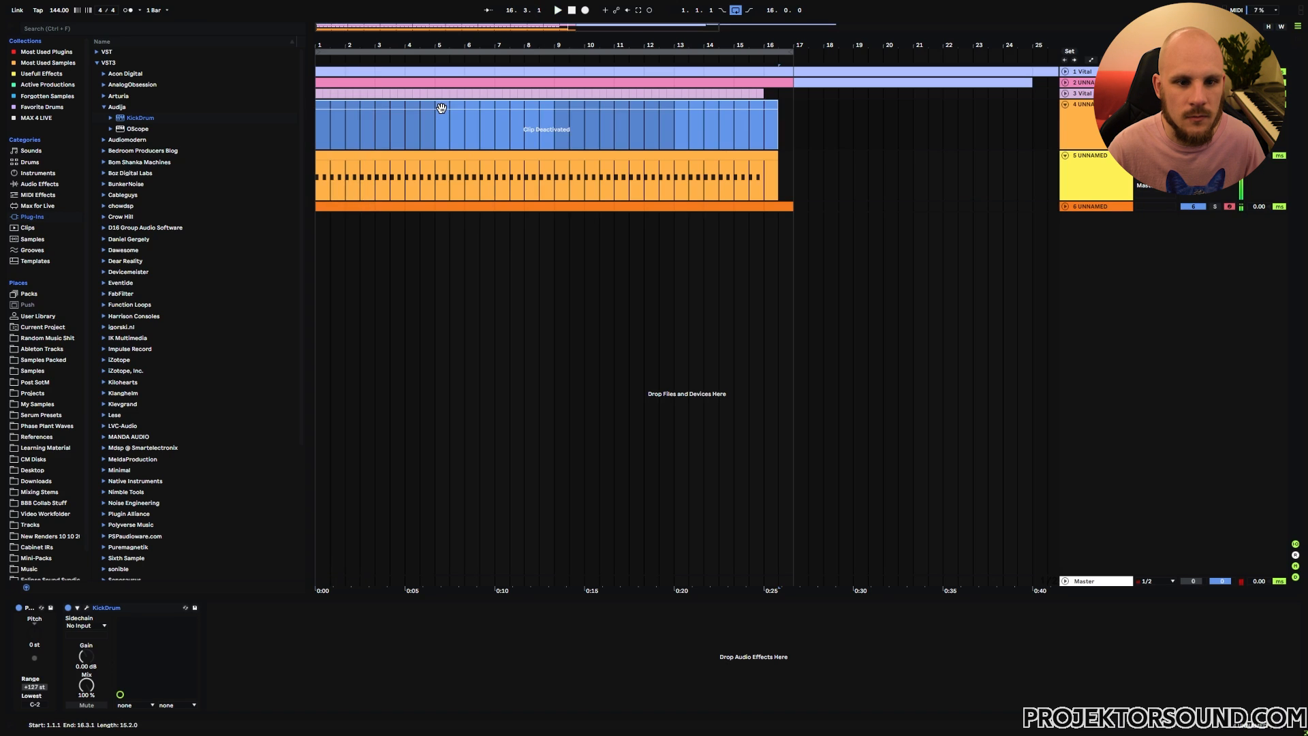
key("0")
left_click(459, 156)
key("0")
left_click(322, 153)
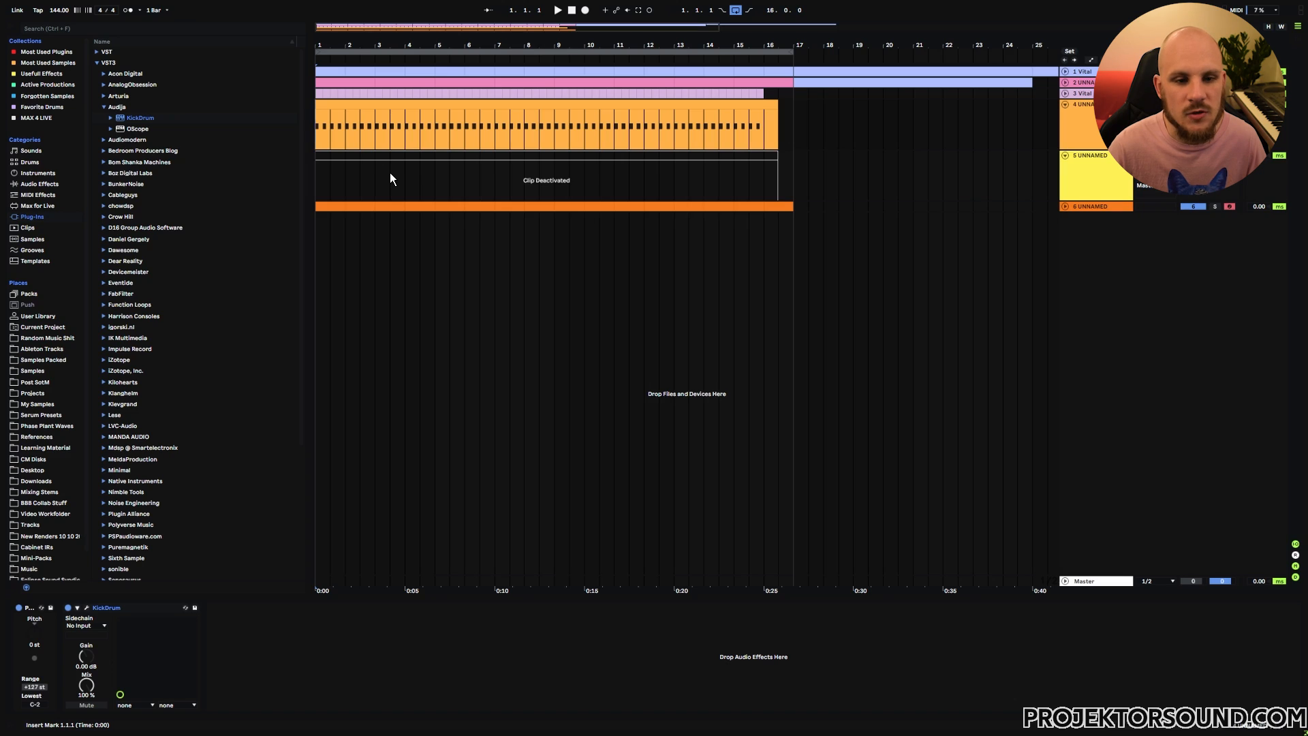
Step: Play the arrangement from the start to hear track 4's kick clips
key("space")
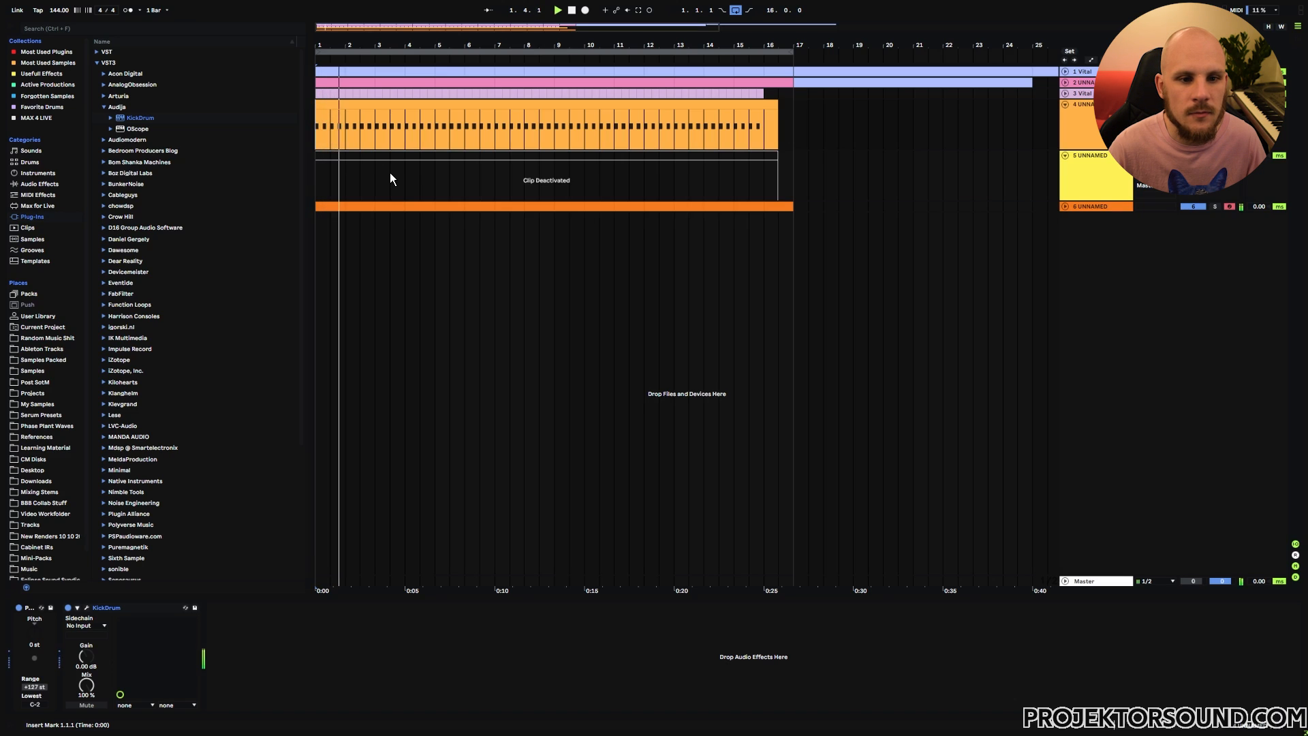
key("space")
Step: Reactivate the clips on track 5, deactivate those on track 4, and play the arrangement to hear track 5's kick
left_click(424, 158)
key("0")
left_click(465, 112)
key("0")
key("space")
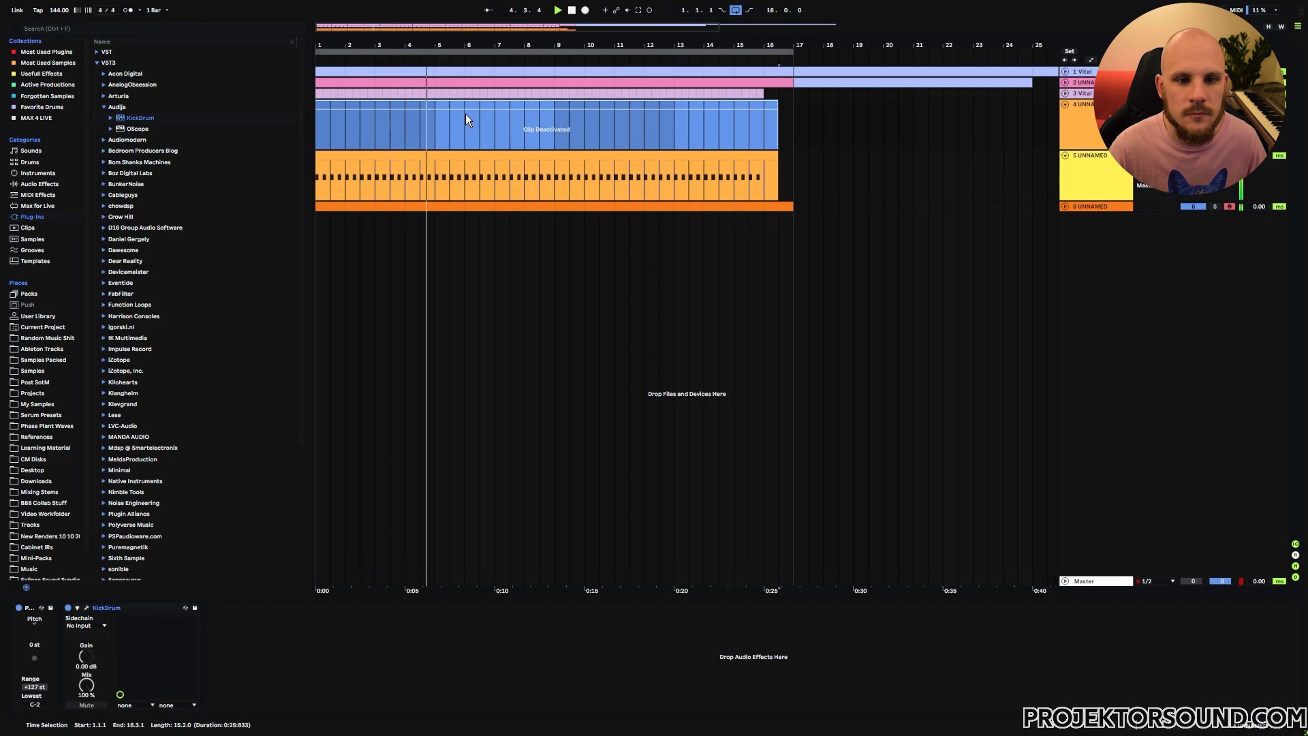
left_click(658, 408)
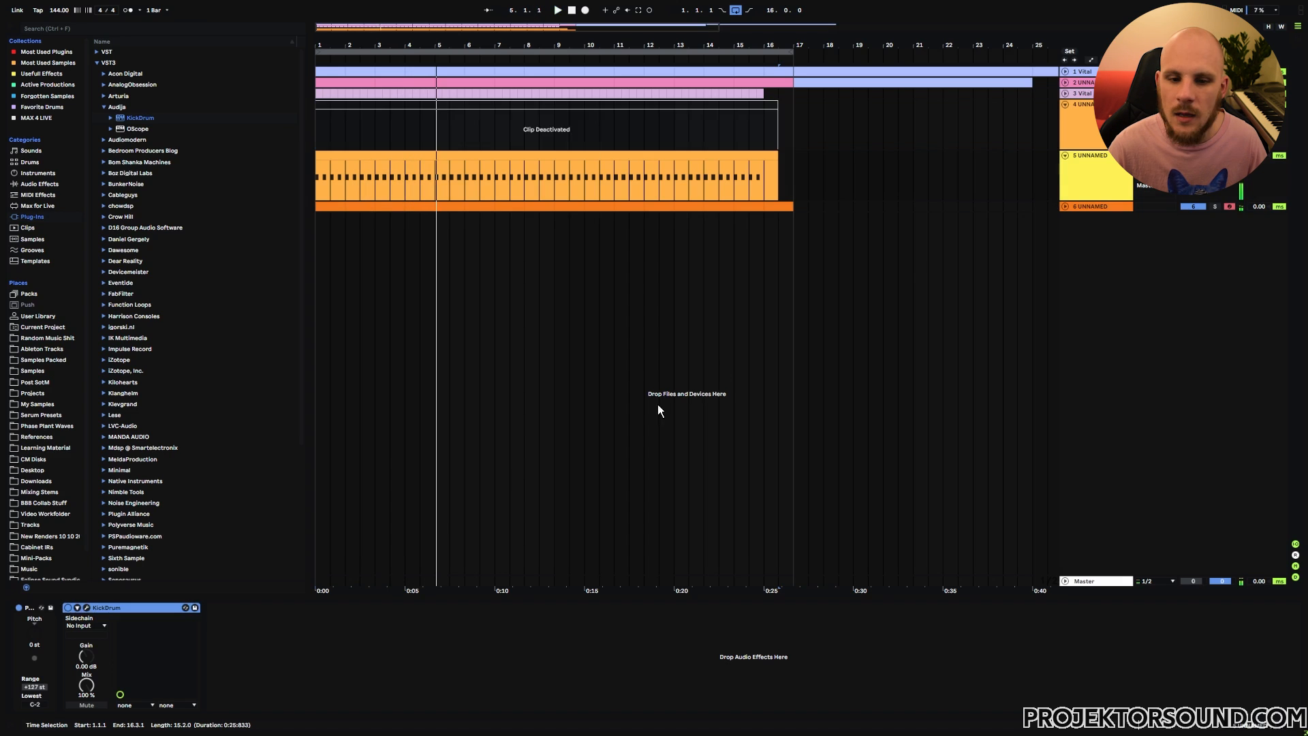
Step: In track 5's KickDrum, switch to slot B and bend the first pitch-curve segment upward for a slower initial pitch drop
left_click(86, 607)
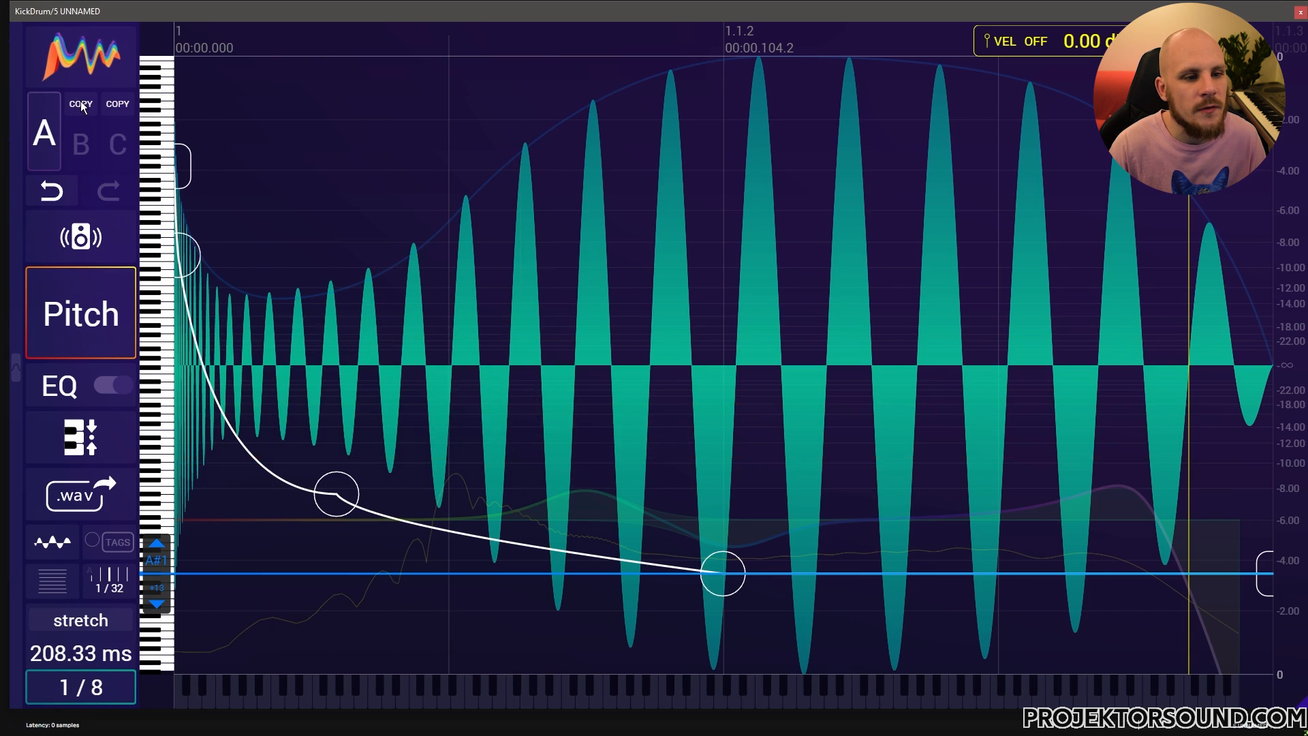
left_click(82, 143)
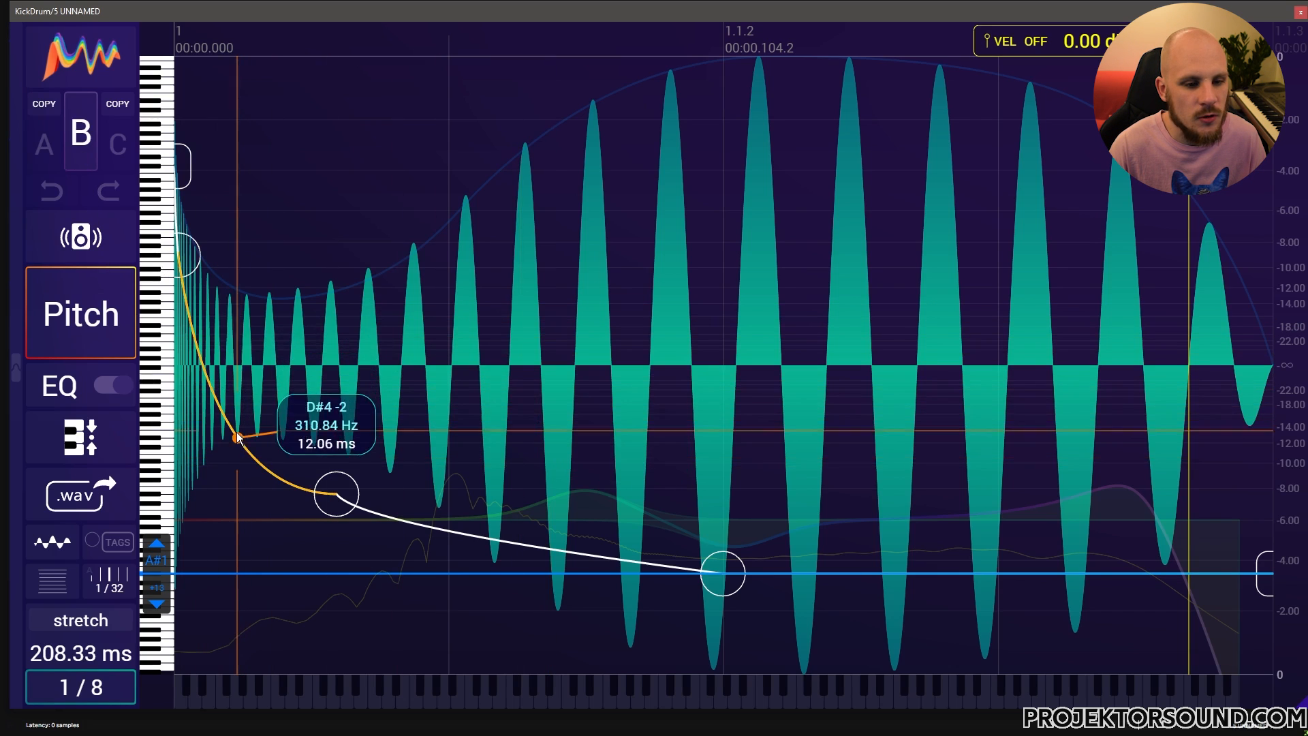
left_click_drag(244, 455, 239, 341)
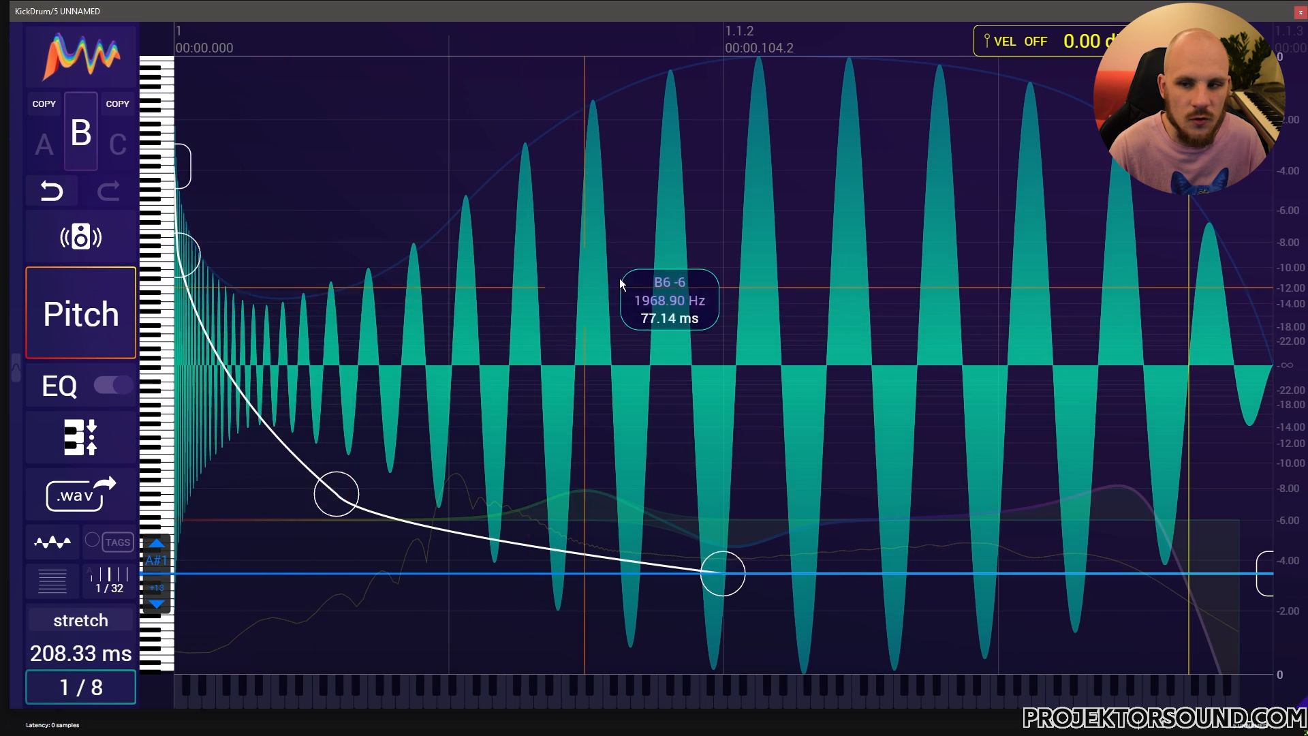
left_click(1300, 14)
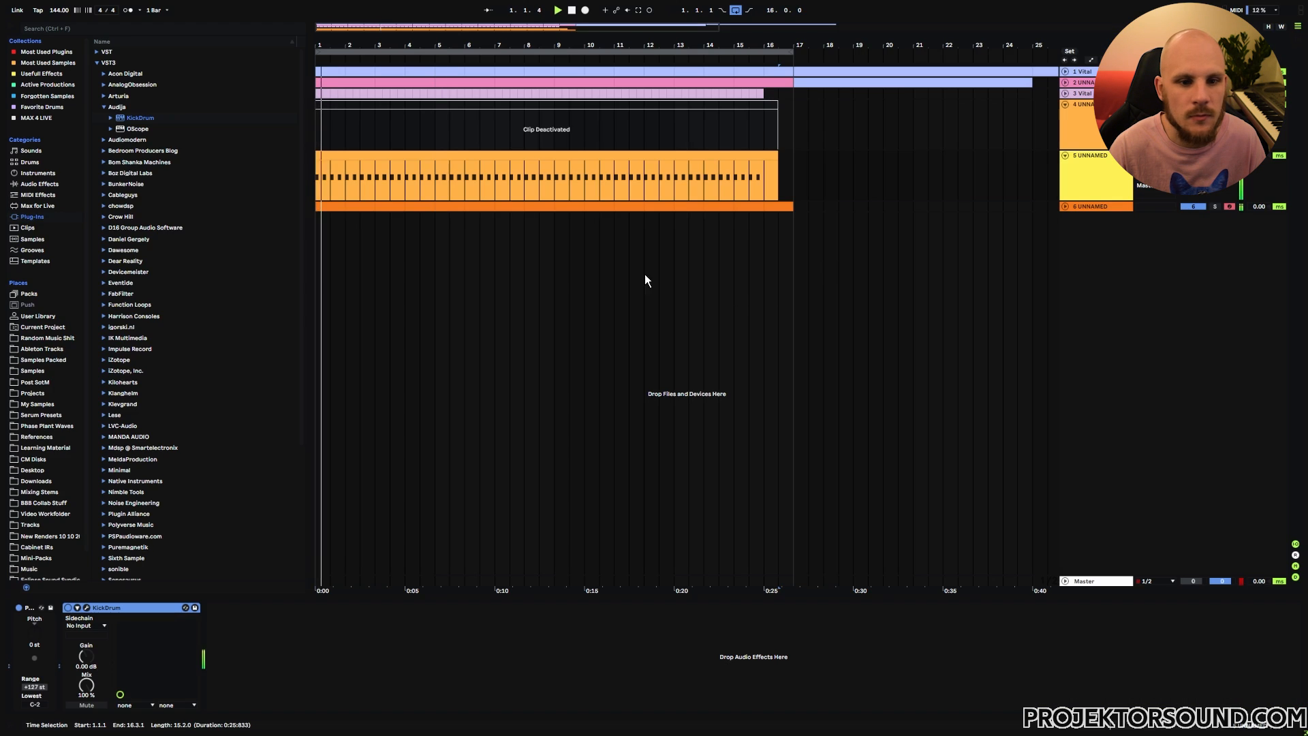
Step: Alternate between KickDrum slots A and B during playback to compare the two pitch curves, ending on slot B
left_click(86, 607)
left_click(48, 146)
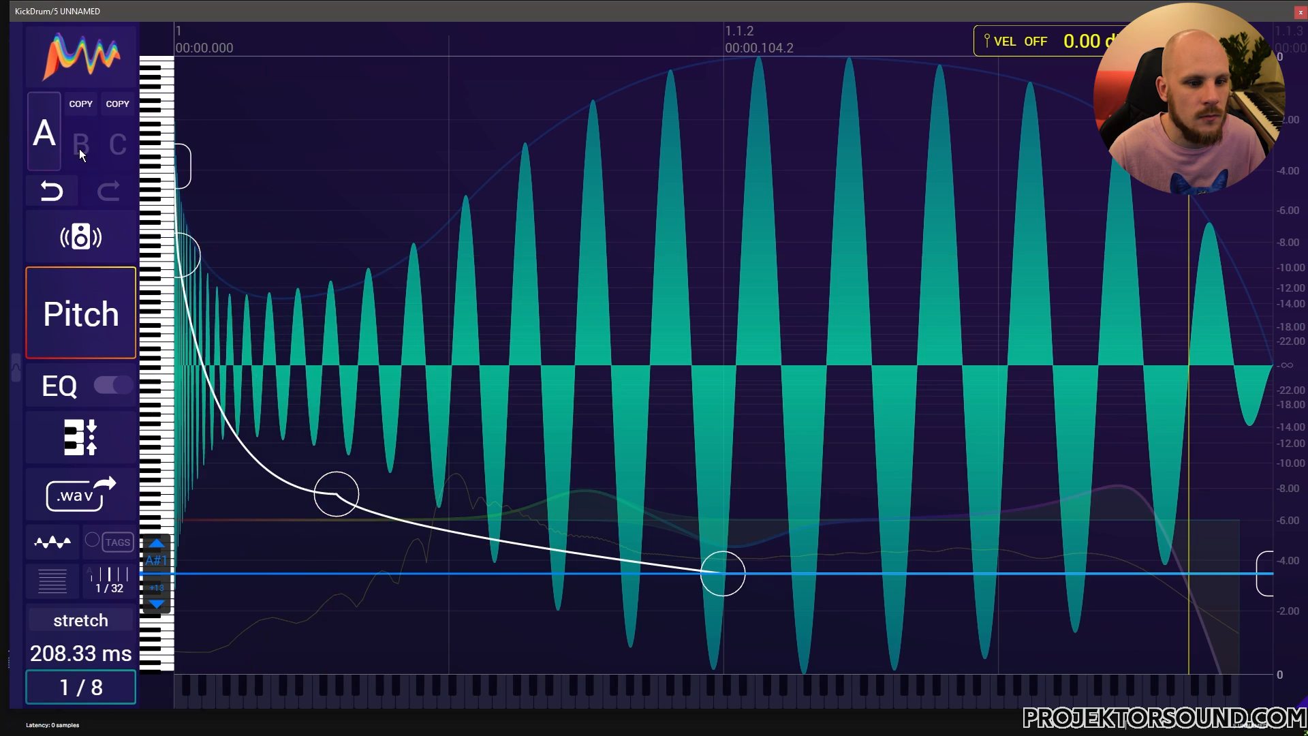
left_click(79, 149)
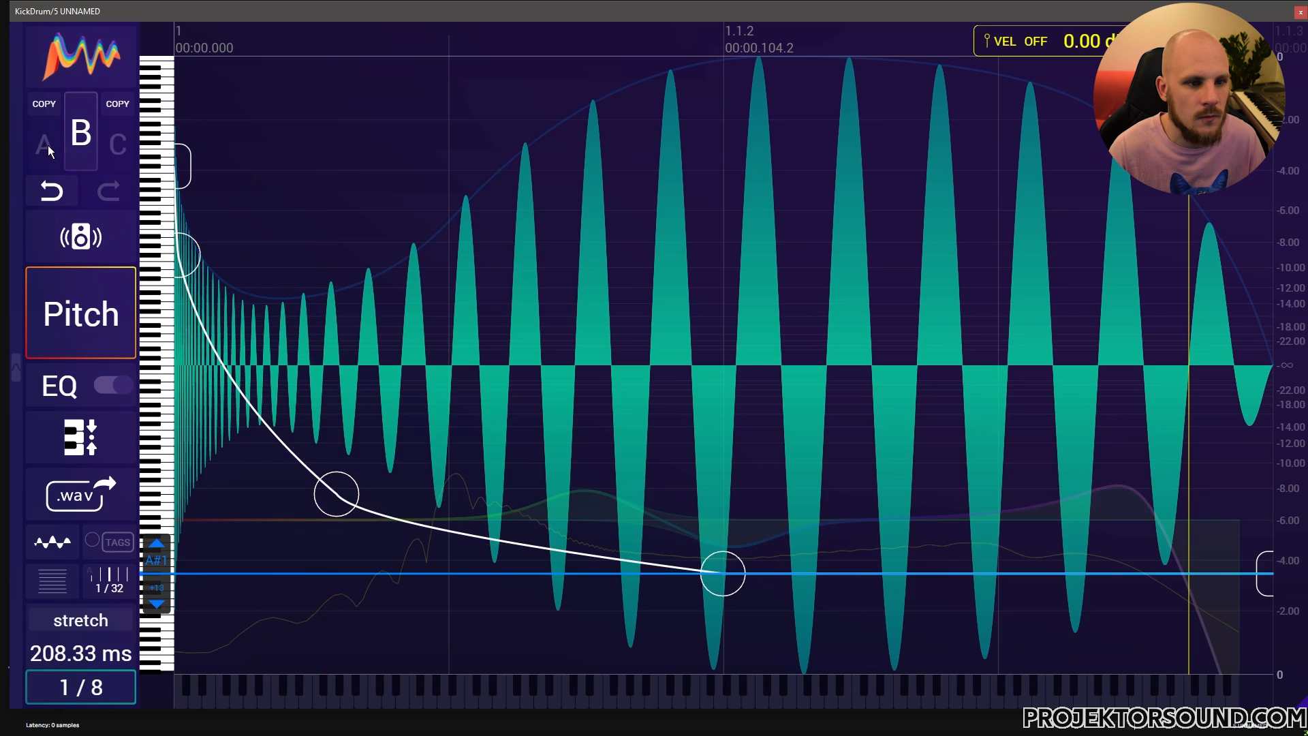
left_click(48, 145)
left_click(79, 147)
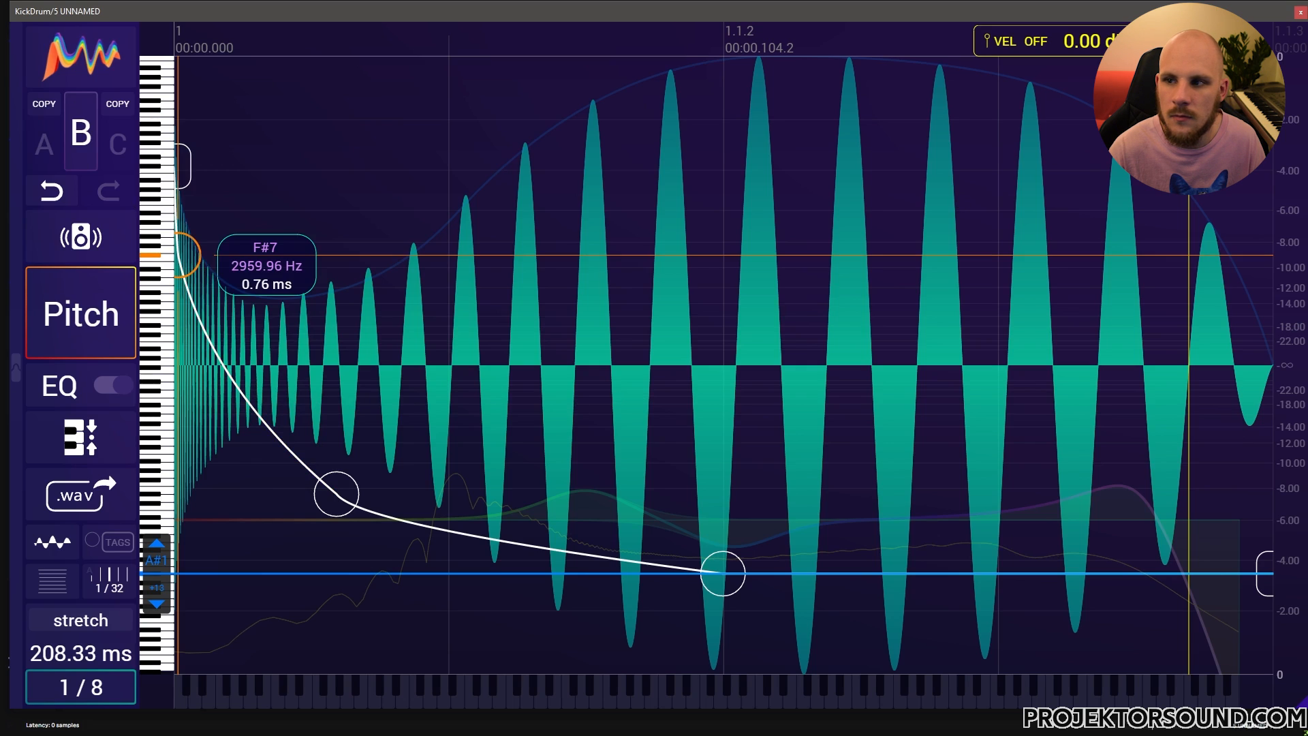
left_click(1298, 13)
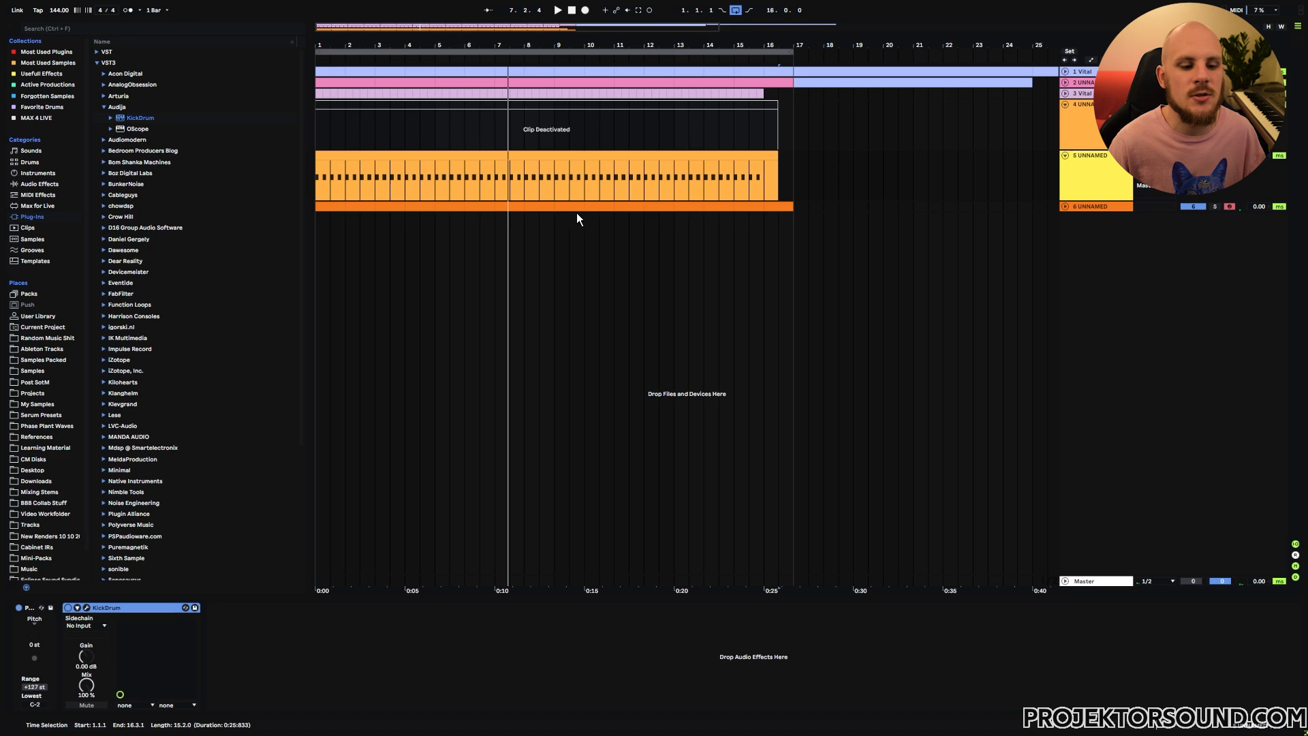
Step: In slot B of track 5's KickDrum, bend the first pitch-curve segment back down into a steep initial drop
left_click(86, 607)
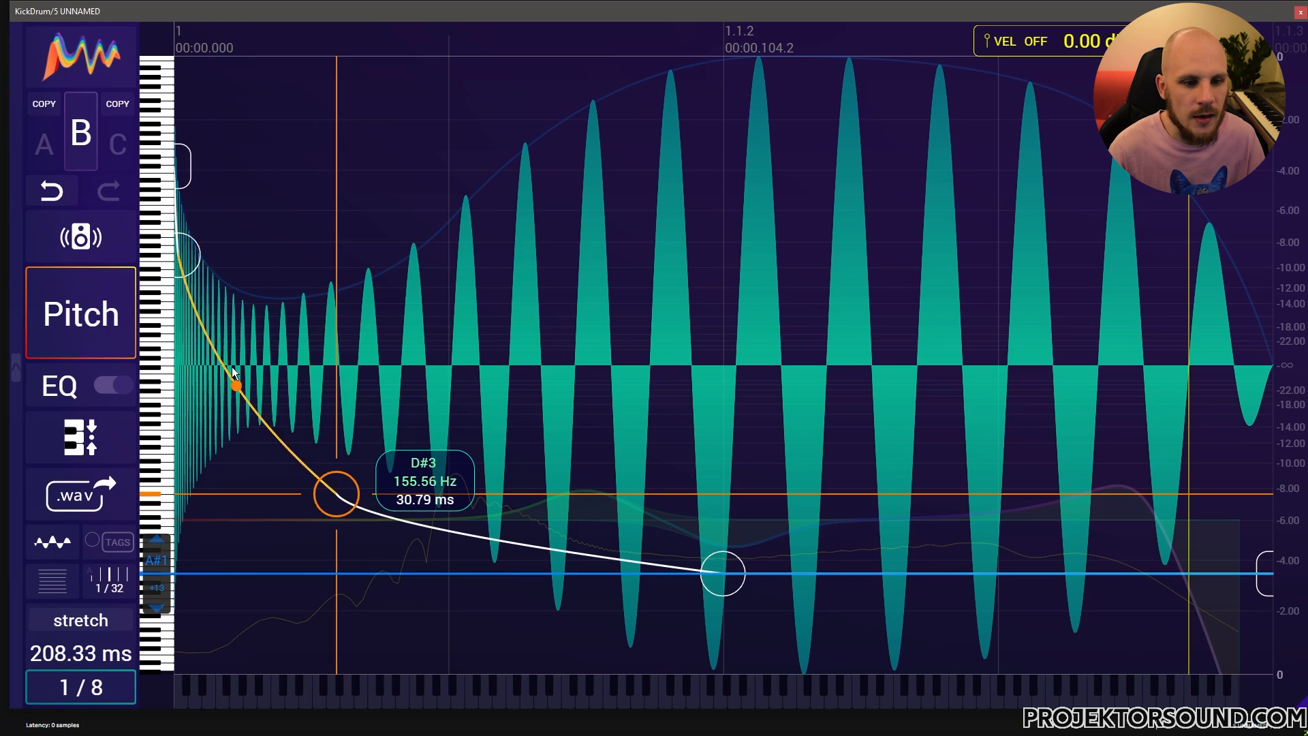
left_click_drag(229, 460, 256, 526)
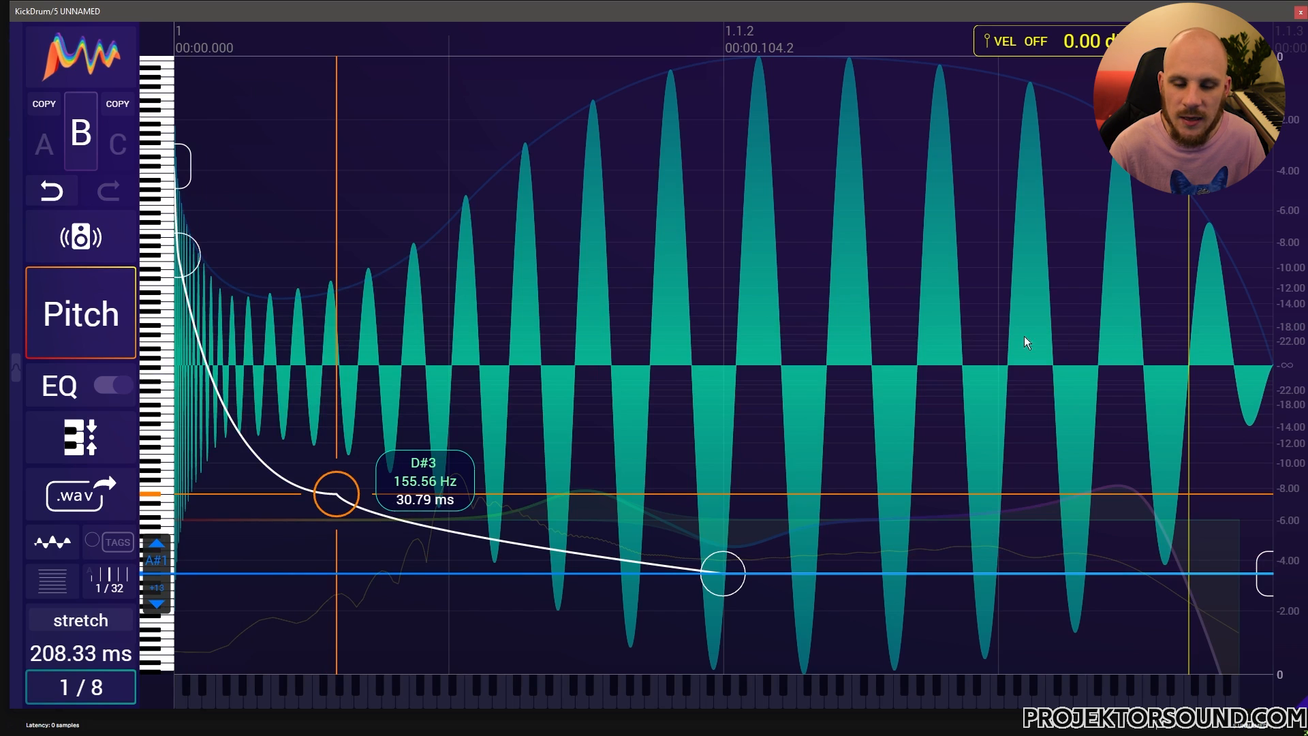